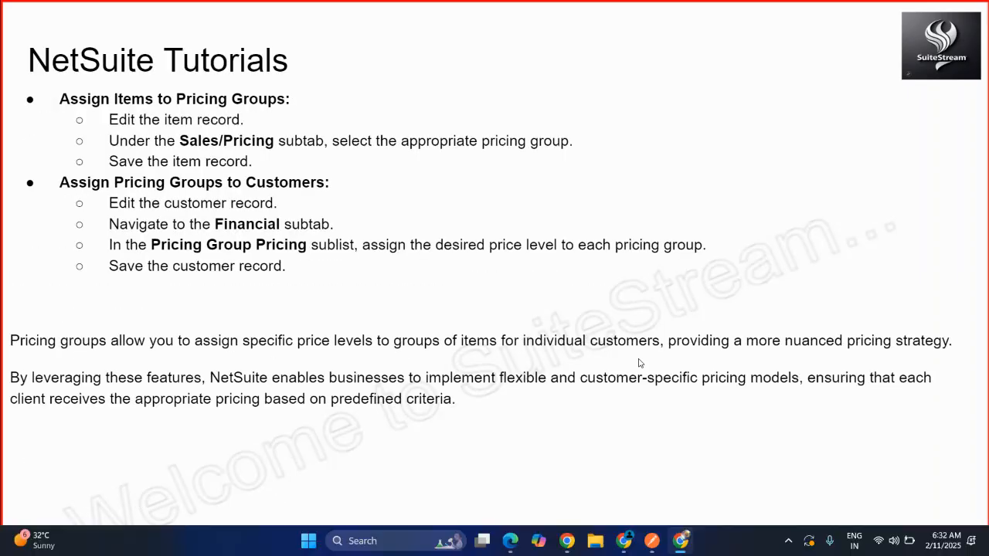
Step: Leave the slideshow, switch to the NetSuite home page, and open the Accounting Lists page
key("Escape")
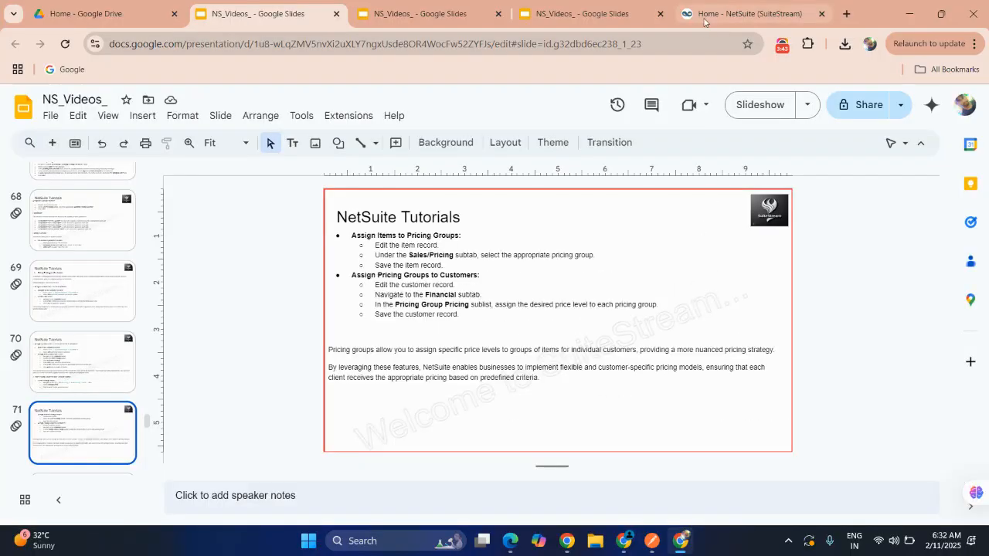
left_click(704, 21)
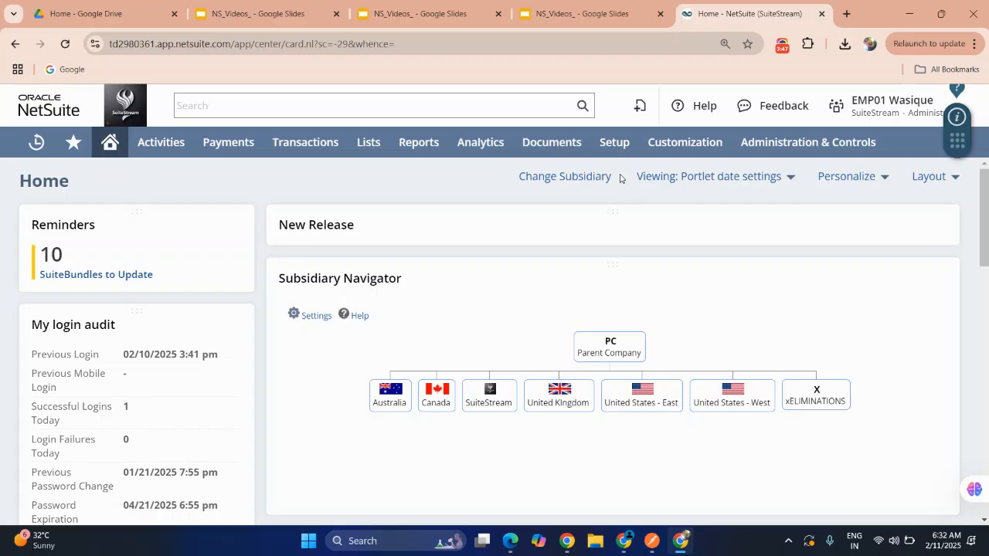
mouse_move(618, 142)
mouse_move(646, 236)
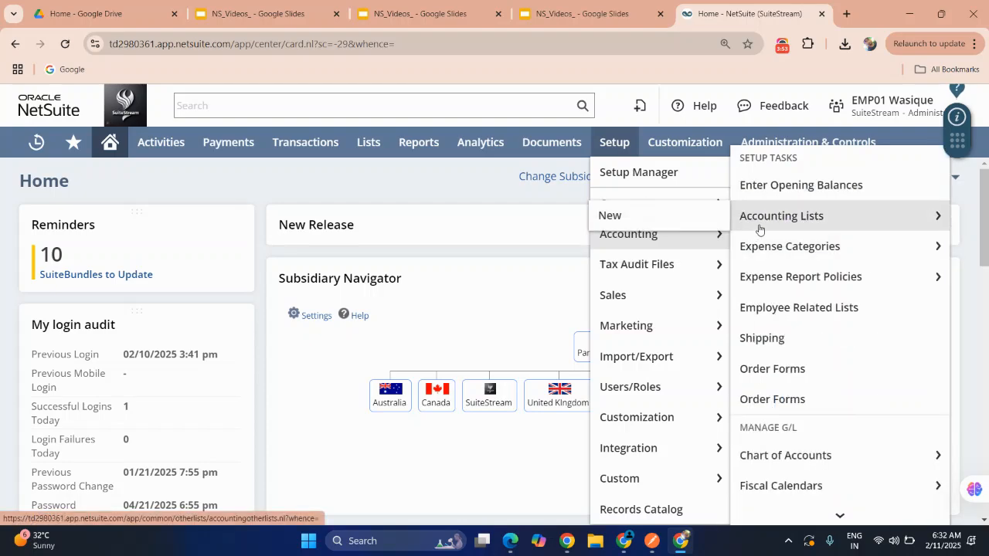
left_click(769, 223)
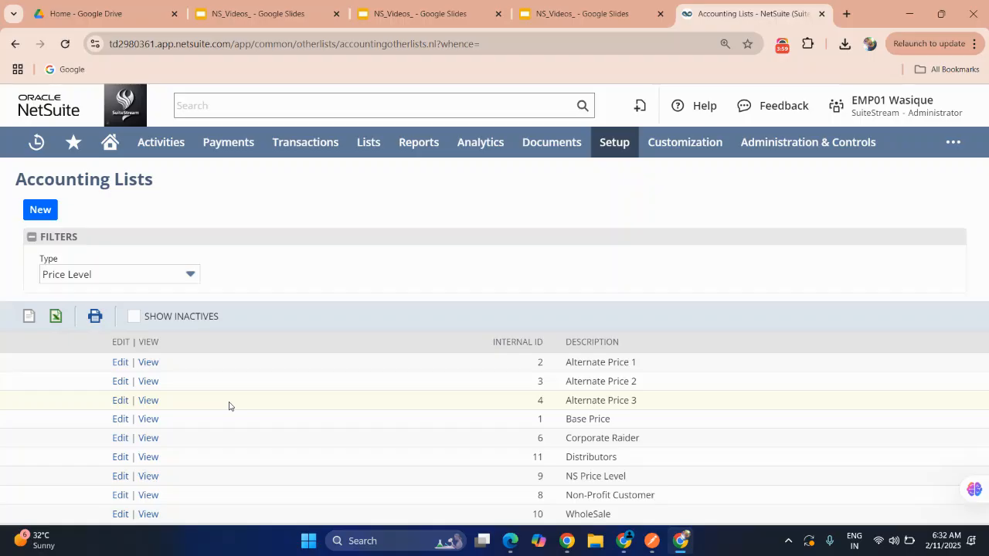
Step: Start a new price level record, enable Update Existing Prices, and leave the form without saving
left_click(41, 213)
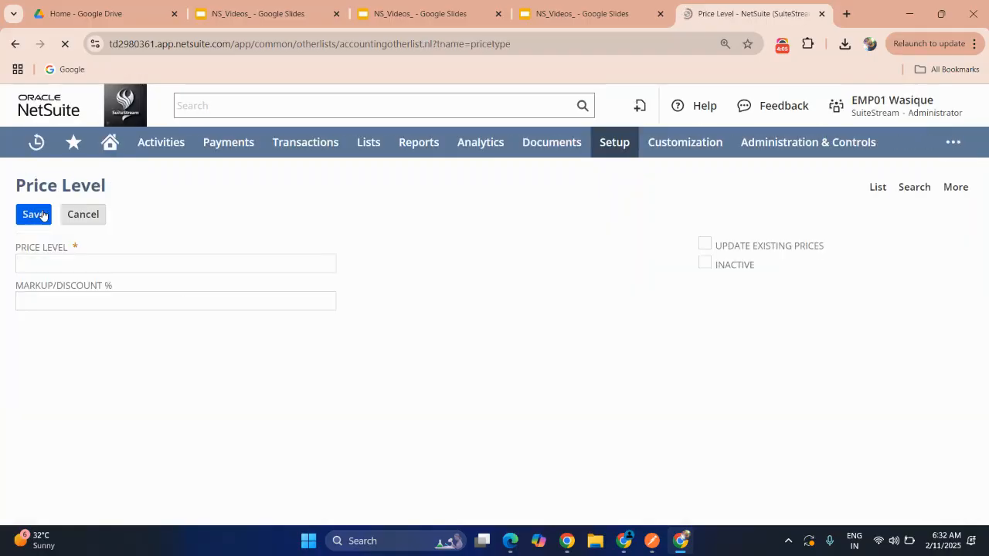
left_click(77, 261)
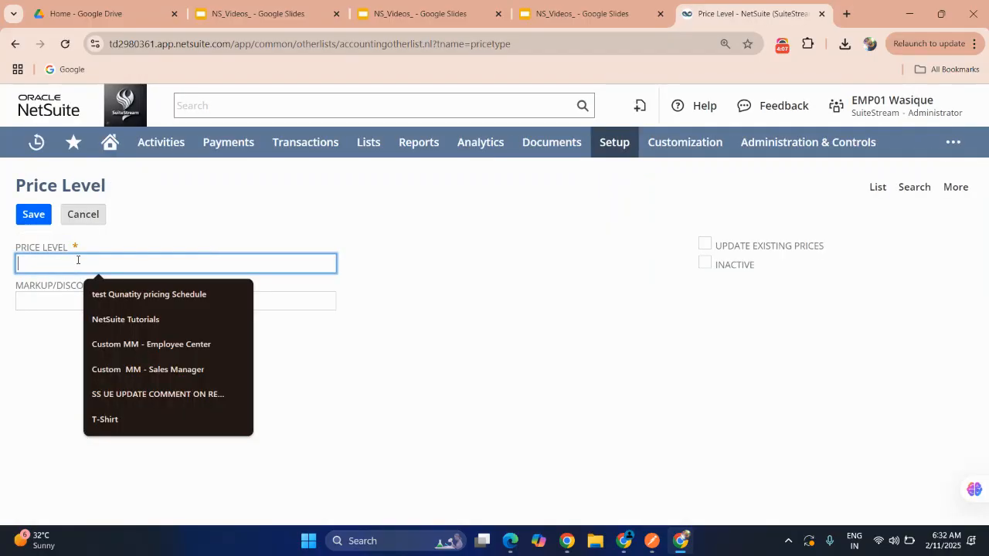
left_click(65, 319)
left_click(62, 303)
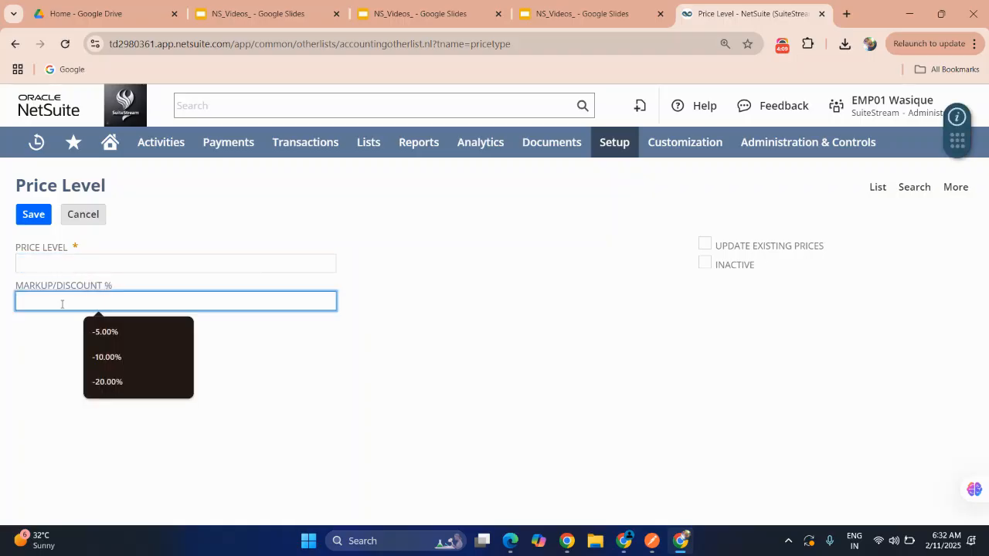
left_click(703, 247)
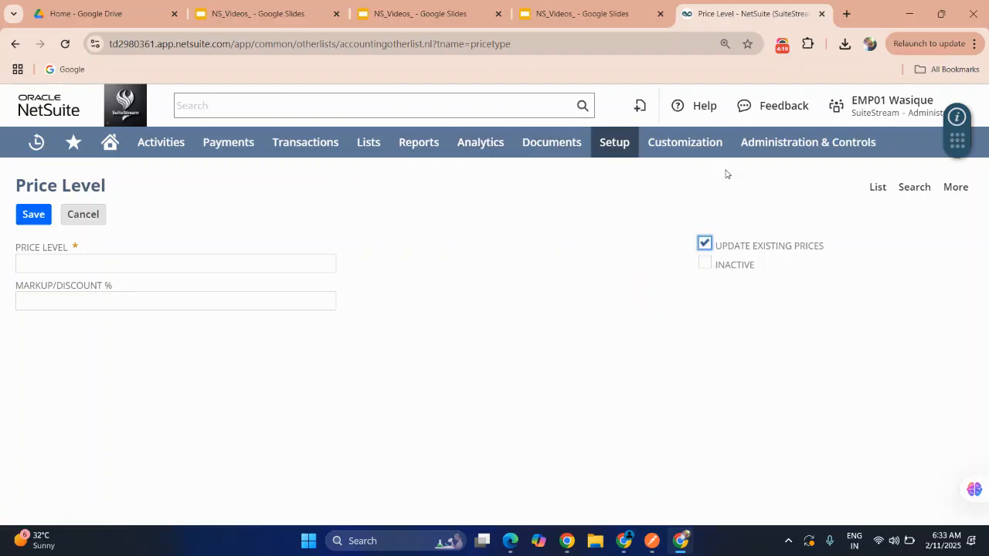
left_click(9, 47)
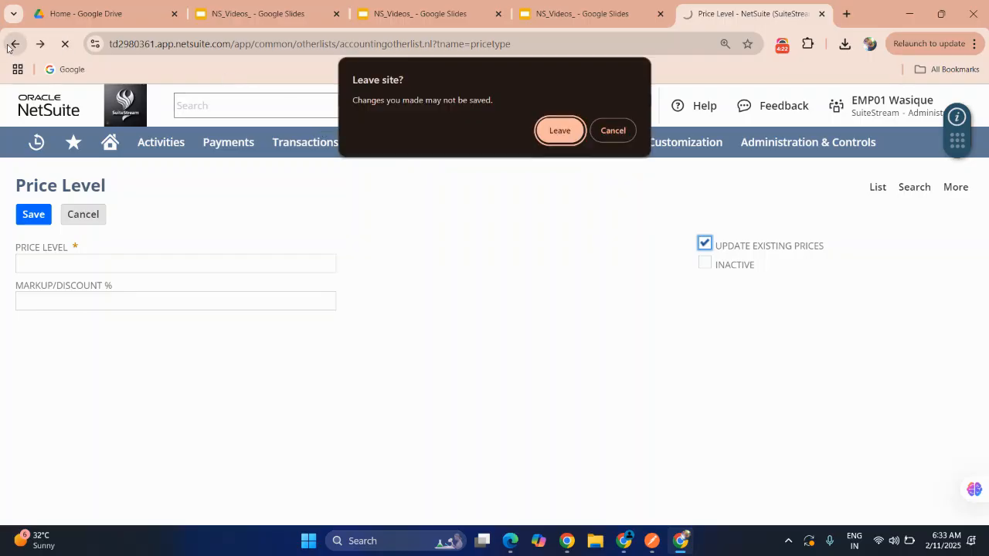
left_click(547, 136)
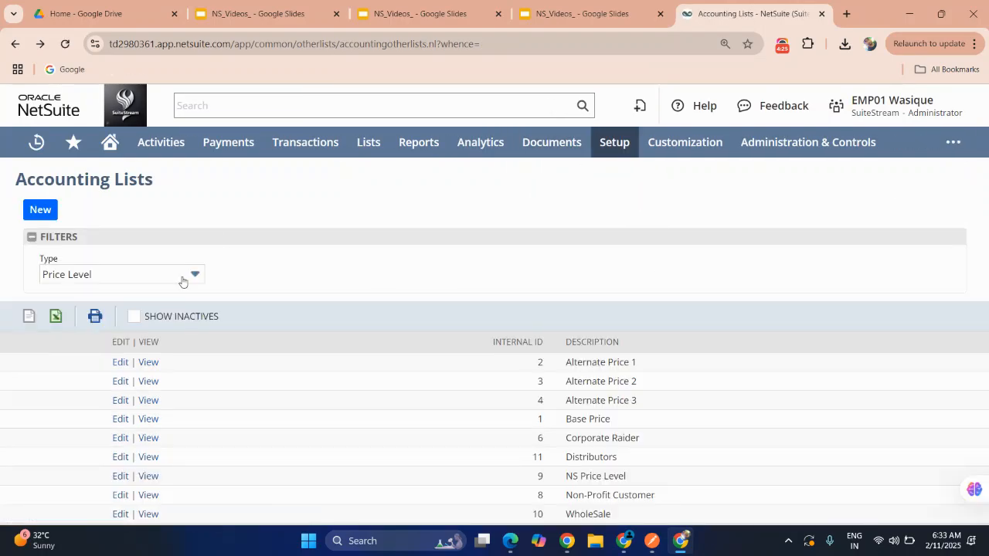
Step: Filter the accounting lists by the Pricing Group type and look over a blank pricing group form, cancelling it
left_click(104, 275)
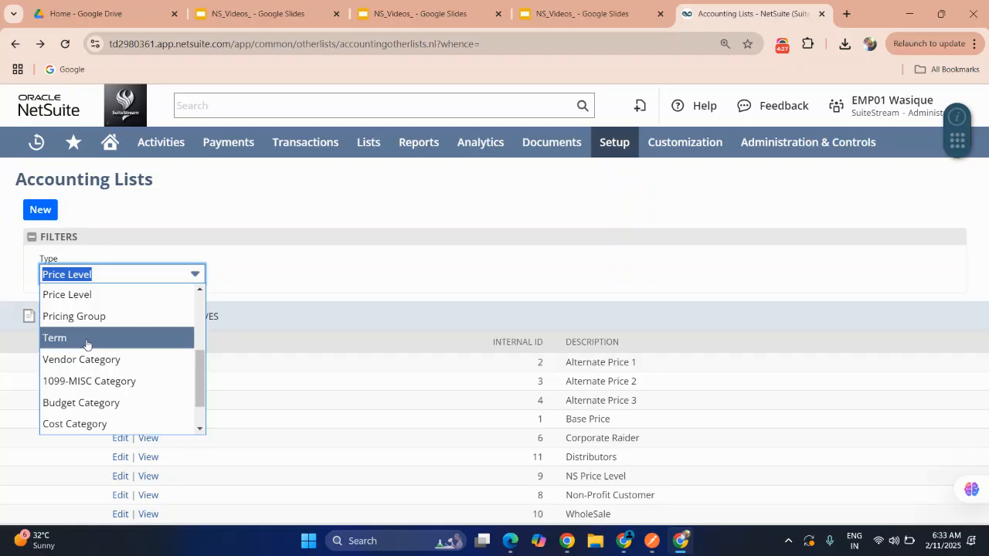
left_click(80, 316)
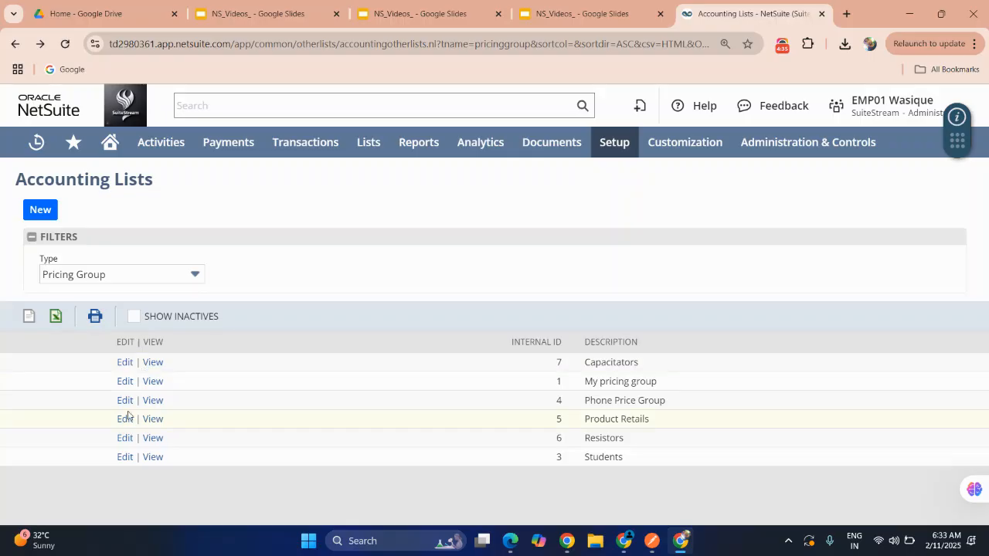
left_click(47, 216)
left_click(93, 267)
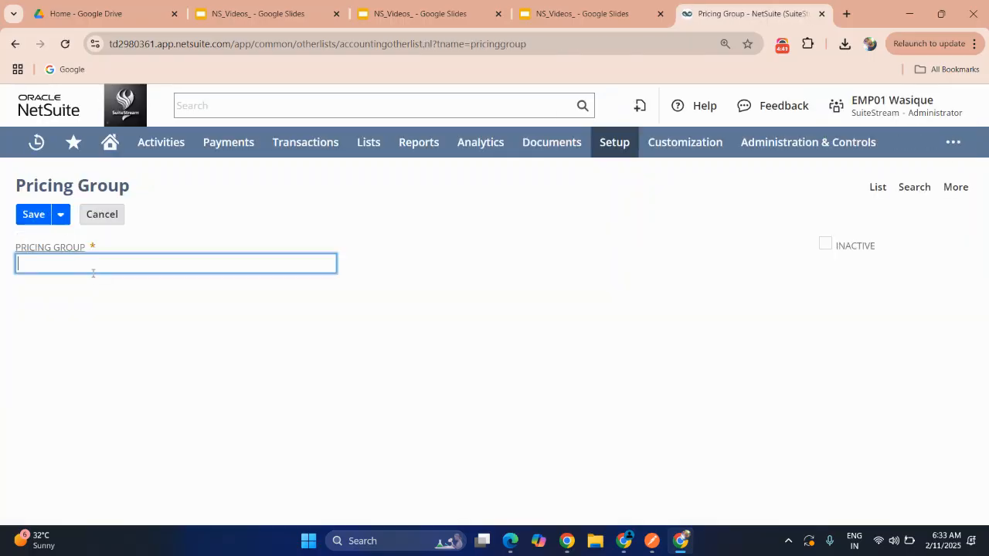
left_click(77, 262)
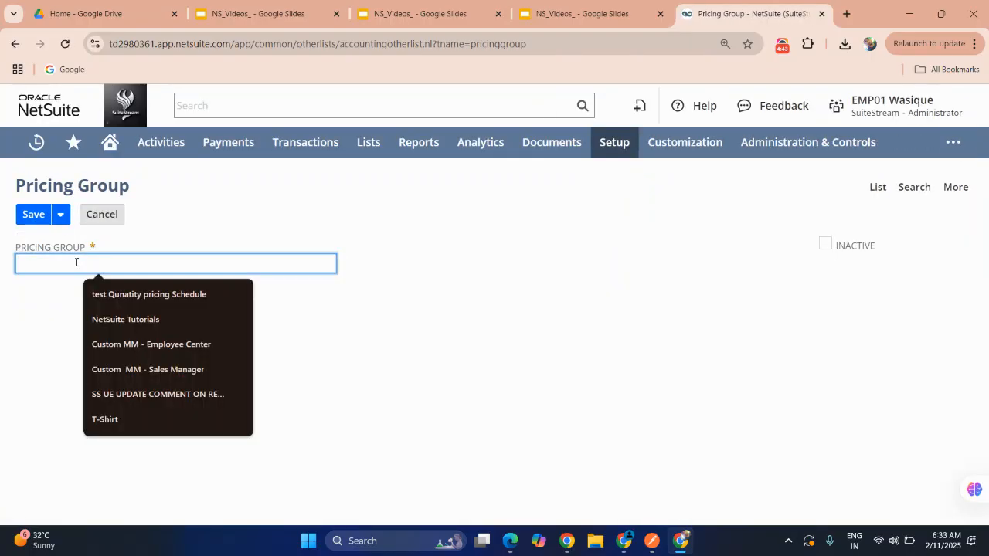
left_click(99, 215)
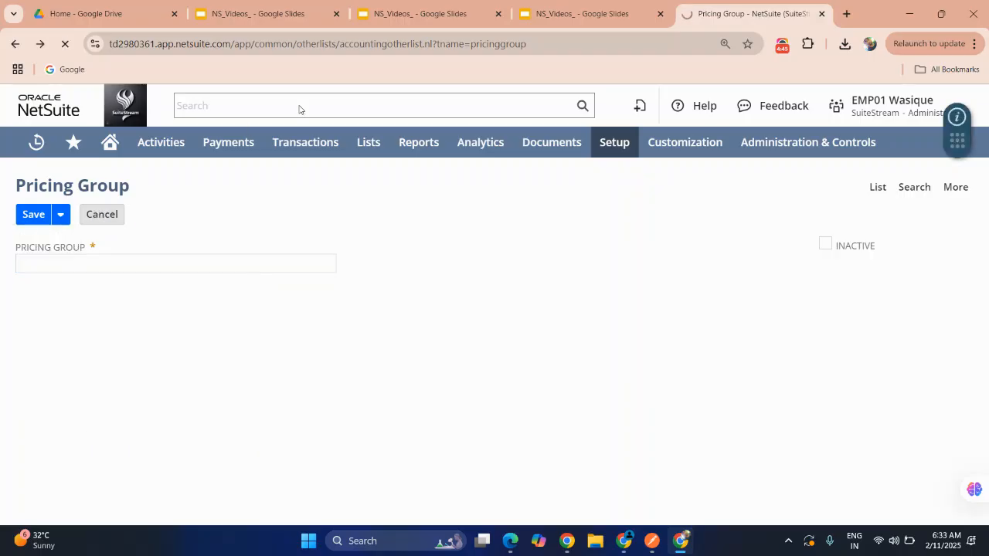
Step: Open the list of customers from the relationship records
mouse_move(442, 146)
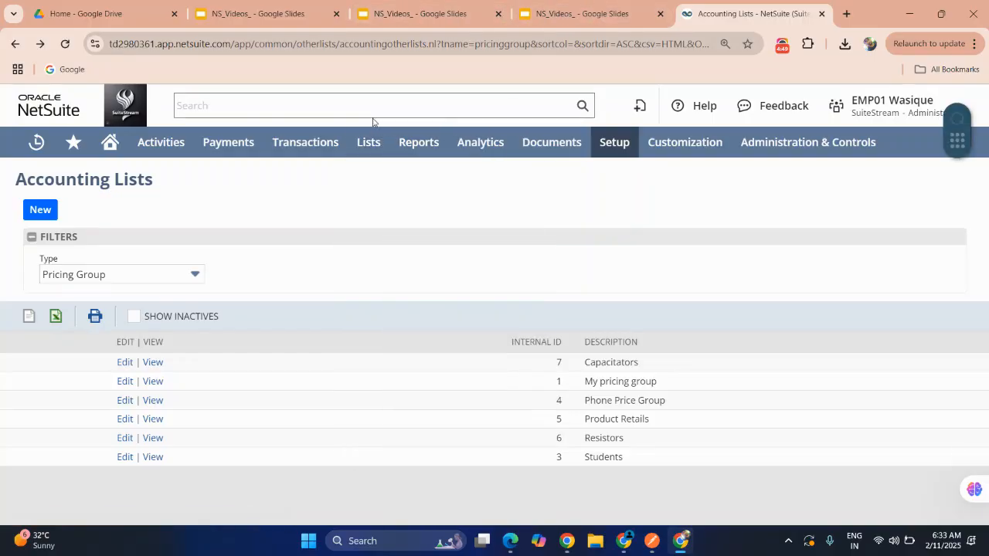
mouse_move(373, 147)
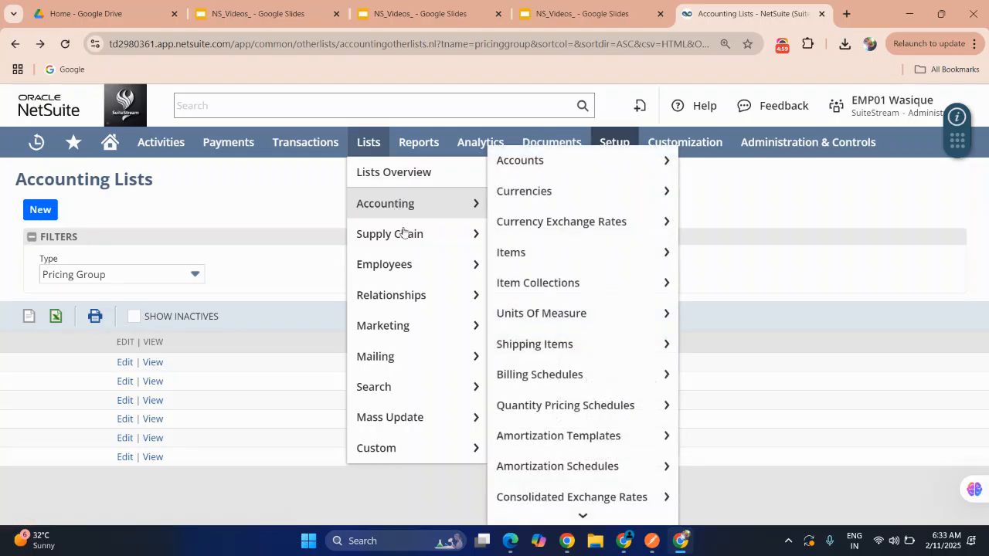
mouse_move(410, 291)
mouse_move(441, 298)
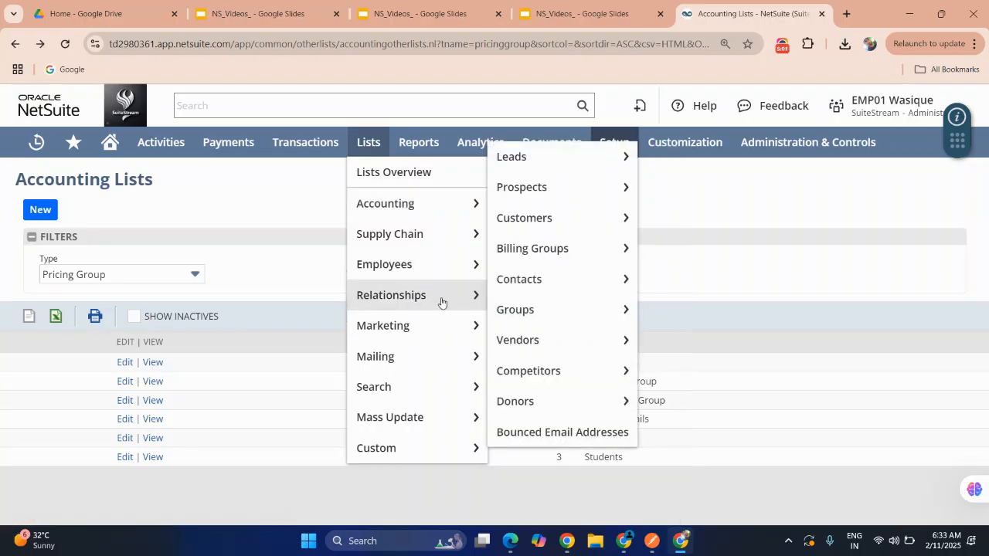
left_click(521, 226)
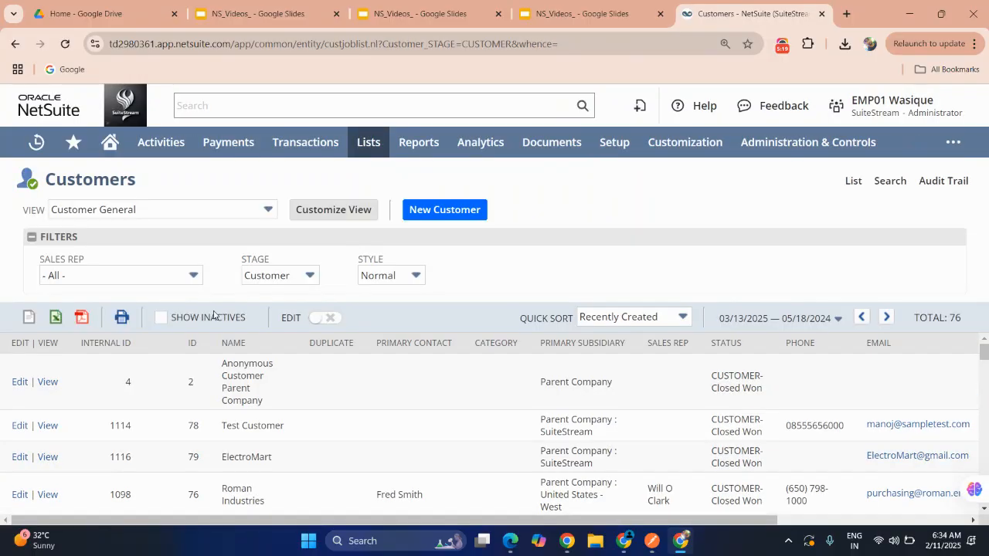
Step: Open the ElectroMart customer record, and view the Test Customer record in a separate browser tab
left_click(48, 459)
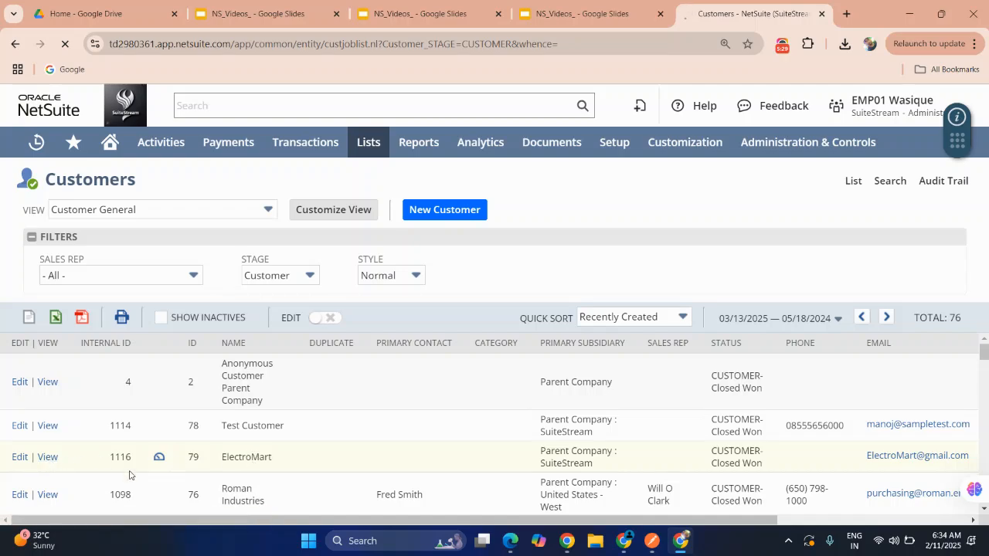
right_click(44, 434)
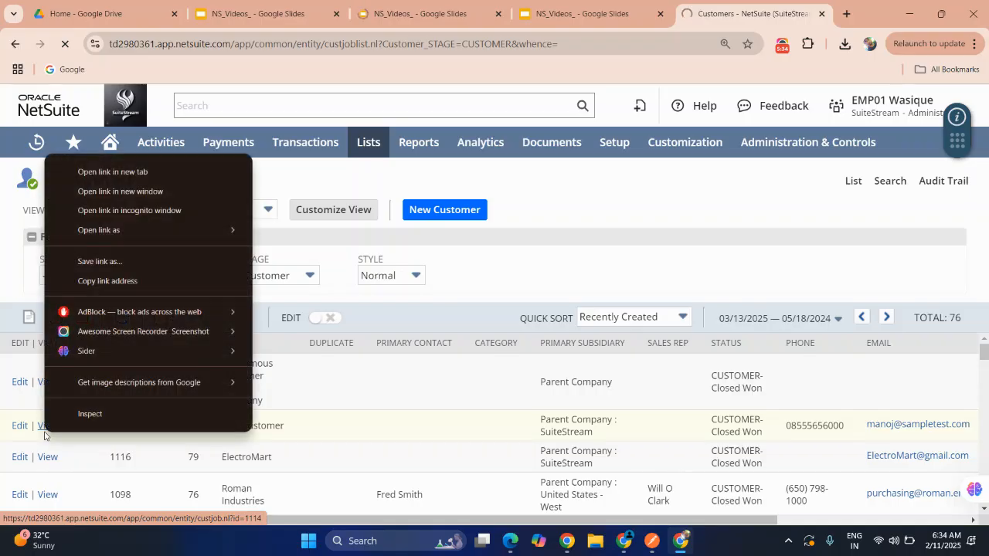
left_click(111, 173)
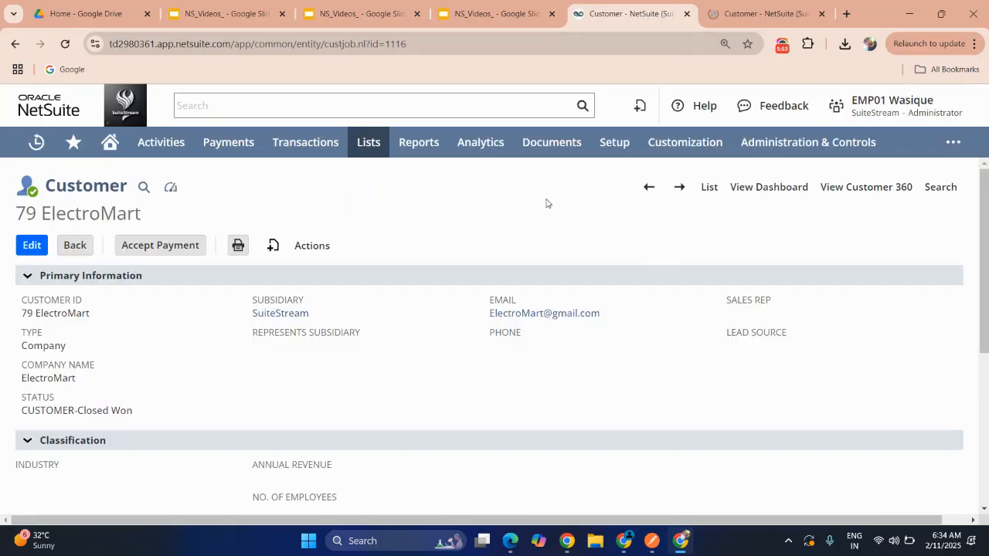
left_click(719, 14)
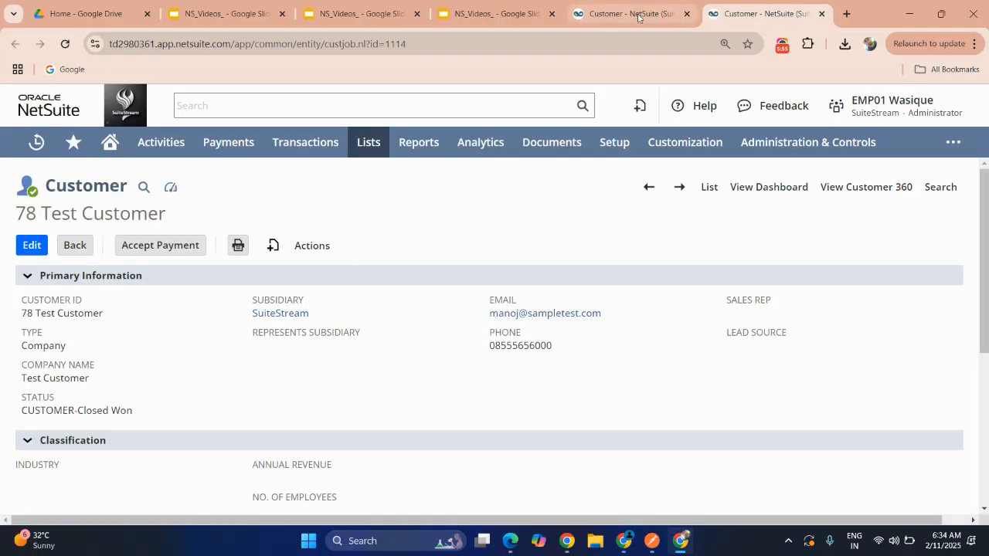
Step: Edit the Test Customer record and set the price level in its financial account information to NS Price Level
scroll(309, 311, "down", 4)
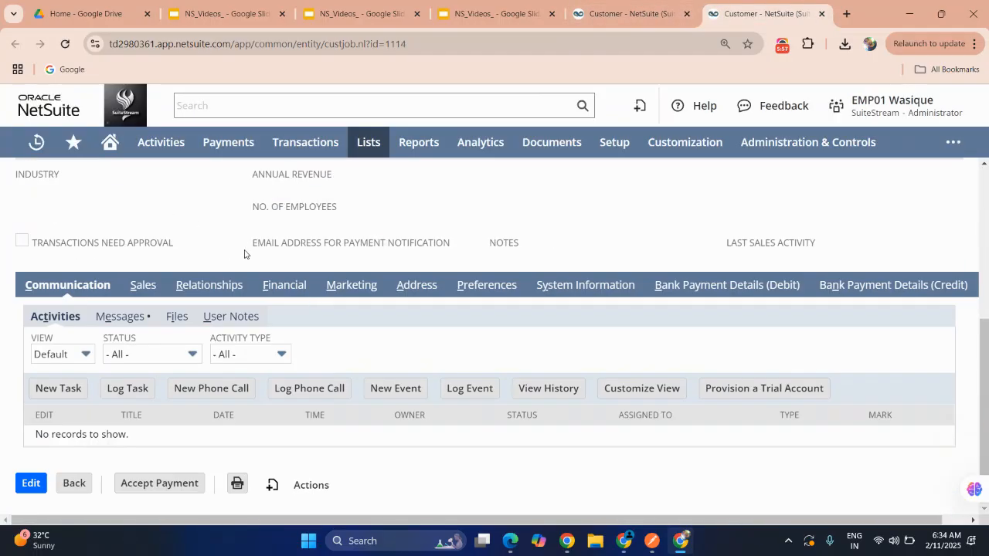
scroll(244, 240, "up", 5)
left_click(30, 246)
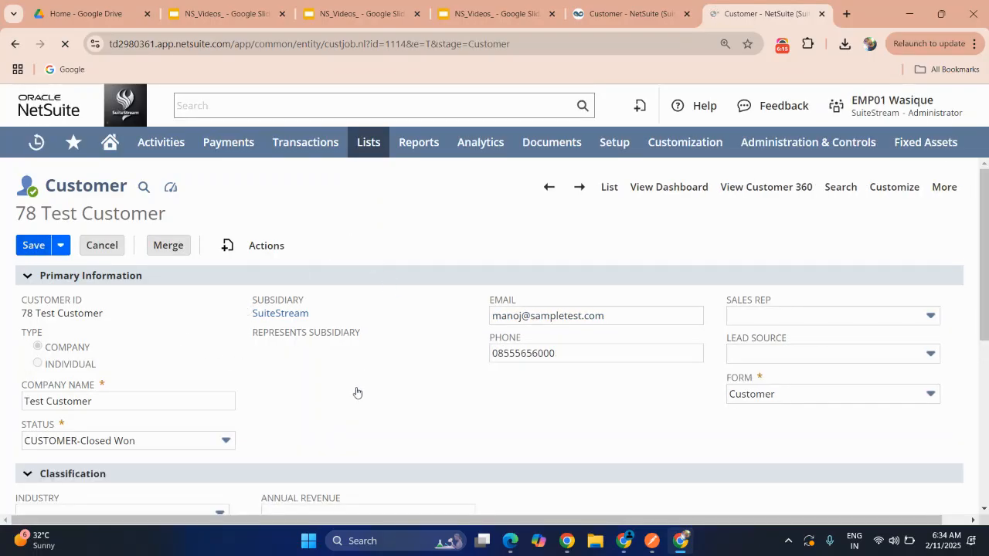
scroll(344, 322, "down", 4)
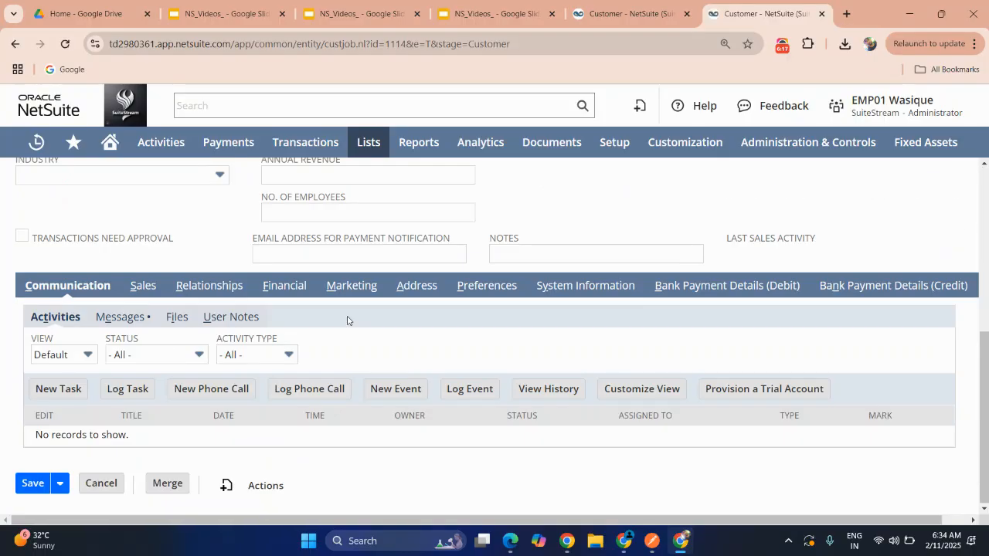
left_click(294, 289)
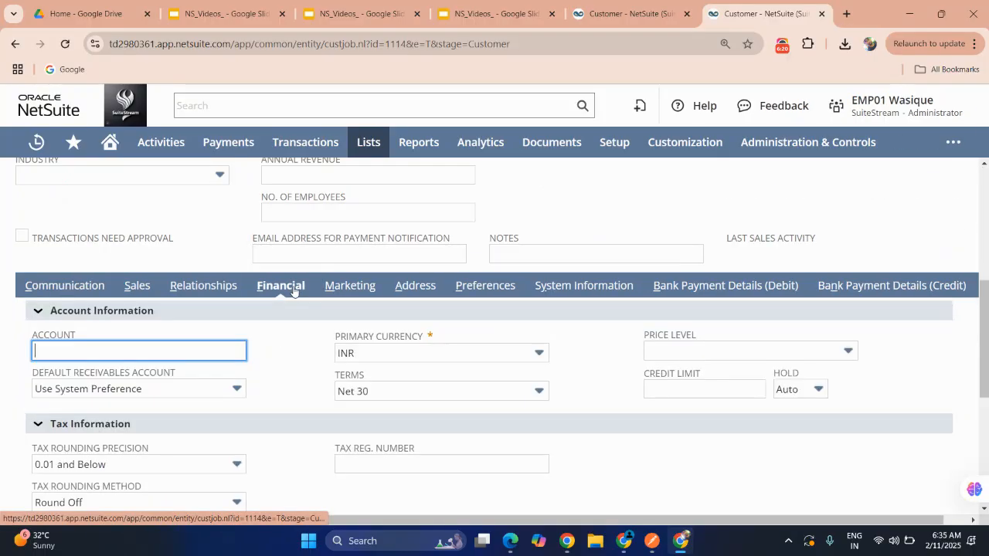
left_click(697, 349)
scroll(676, 464, "down", 3)
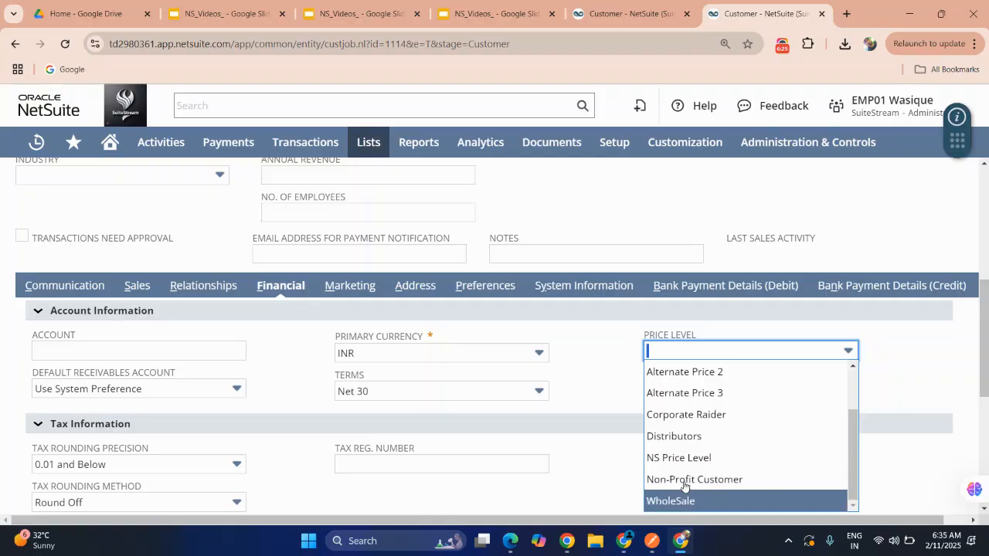
scroll(677, 437, "up", 3)
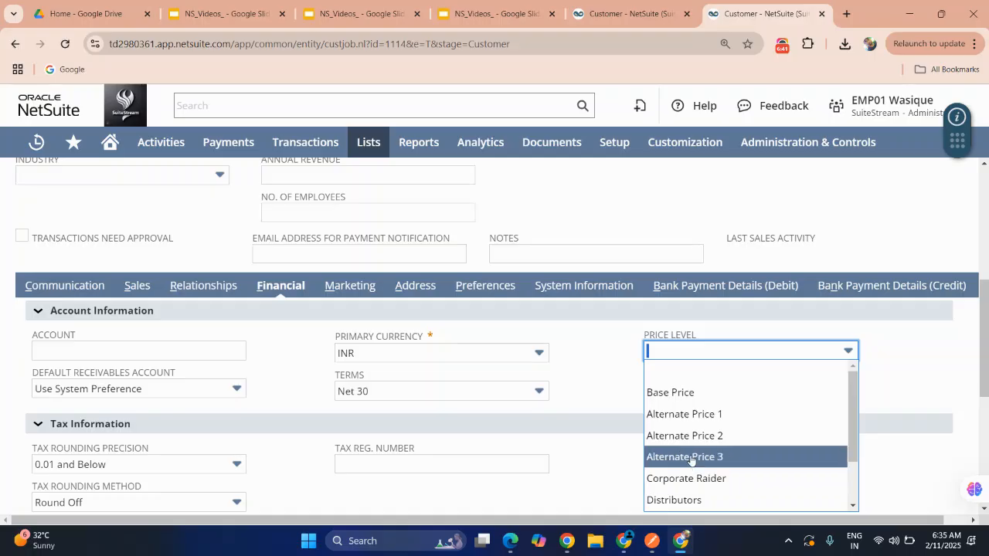
scroll(696, 432, "down", 1)
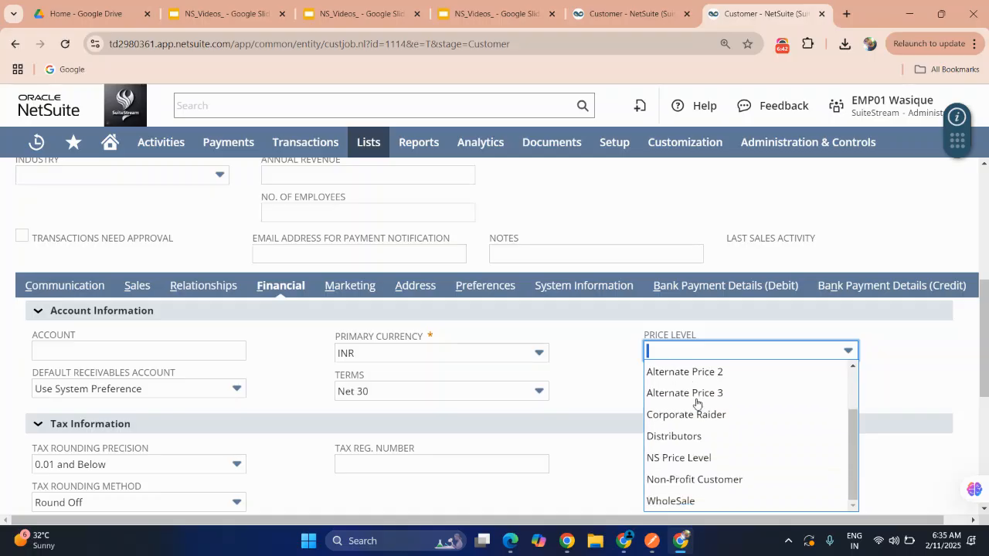
left_click(678, 458)
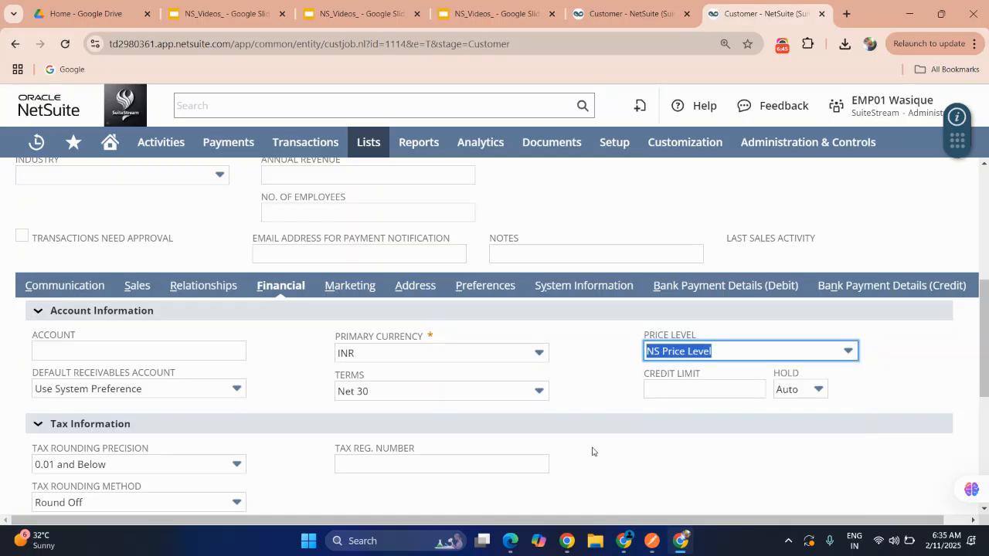
Step: Examine the customer's remaining financial details, including its currencies and the price levels assigned per pricing group
scroll(610, 460, "down", 2)
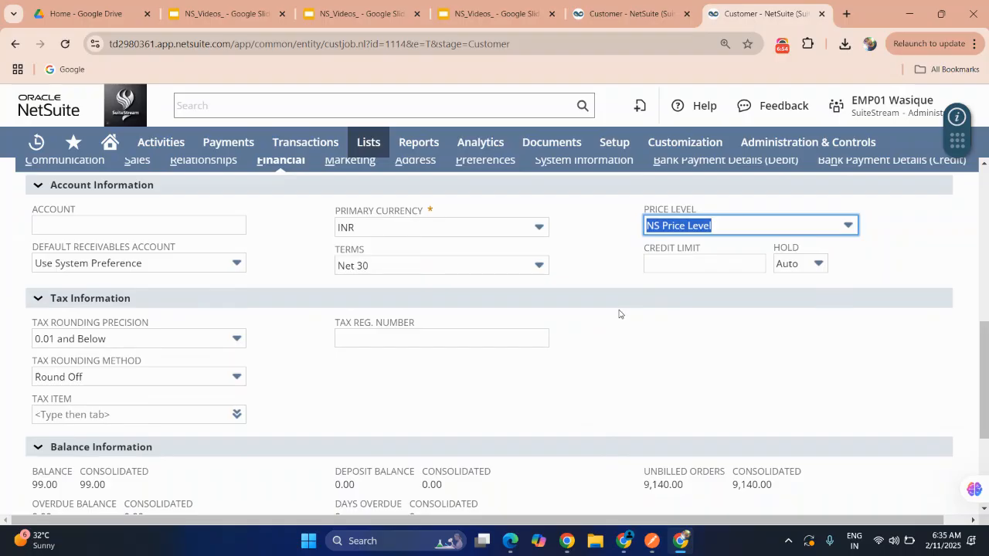
scroll(618, 308, "down", 3)
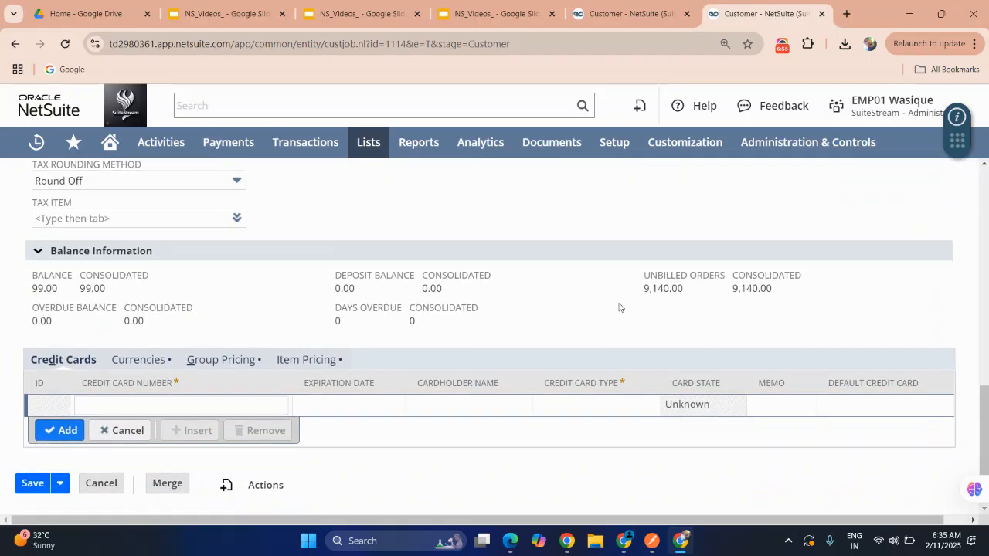
scroll(619, 307, "up", 2)
scroll(619, 307, "down", 2)
scroll(399, 222, "up", 1)
scroll(399, 222, "up", 2)
scroll(399, 221, "down", 3)
left_click(129, 362)
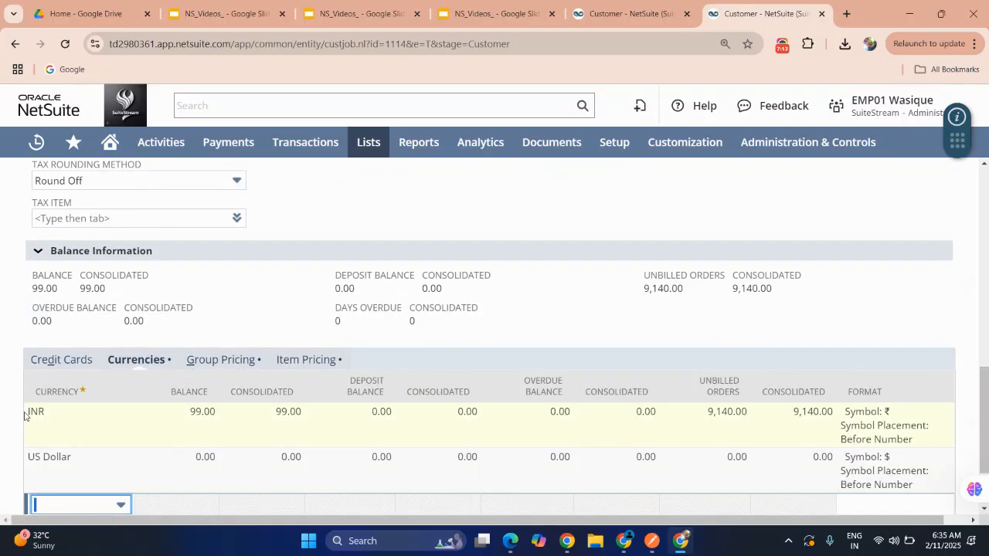
left_click(209, 360)
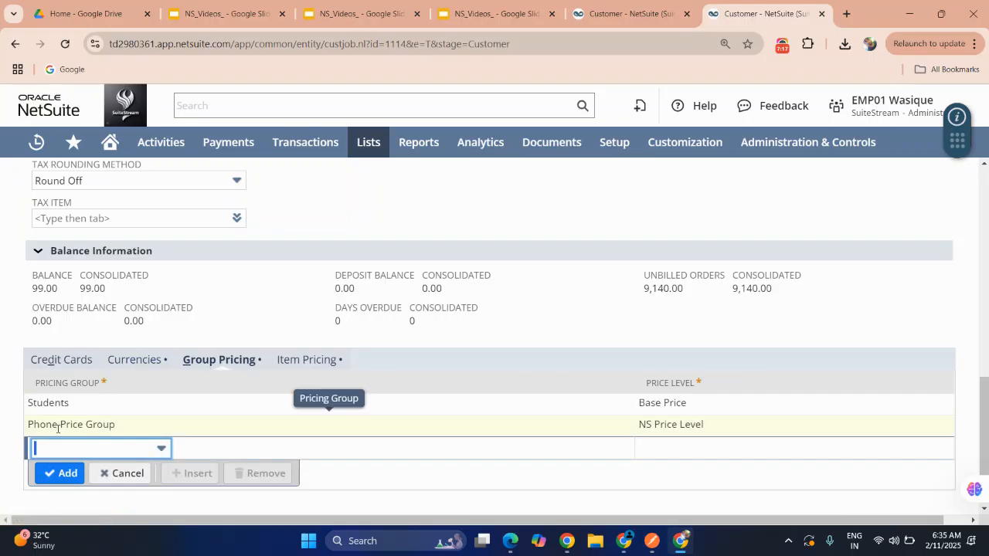
Step: Remove the Phone Price Group row from the customer's group pricing and set the Students group's price level to NS Price Level
left_click(127, 425)
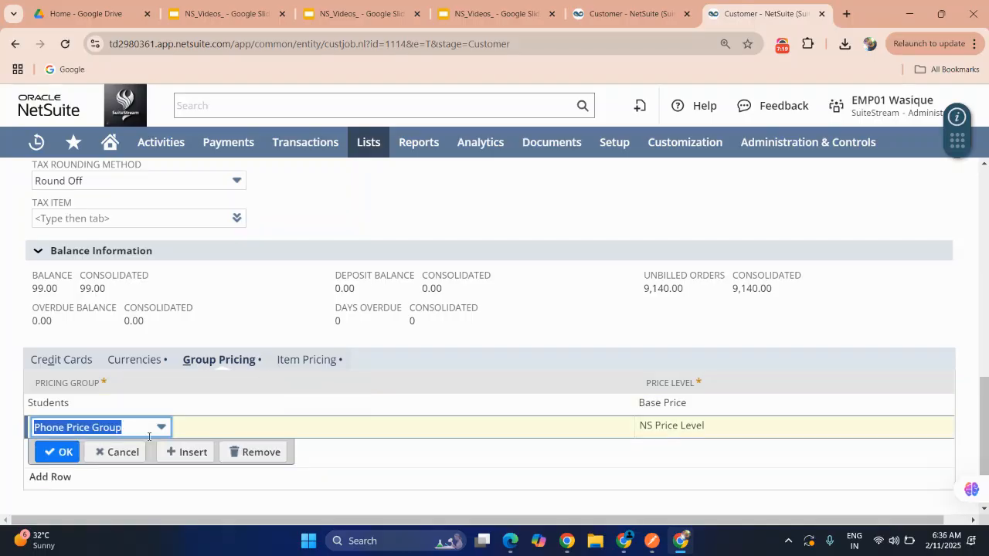
left_click(245, 453)
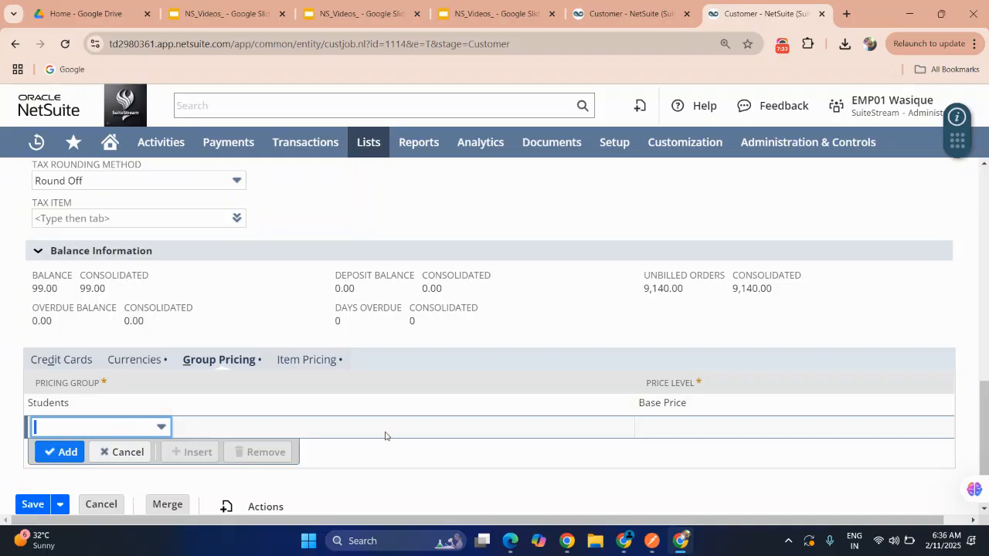
left_click(680, 400)
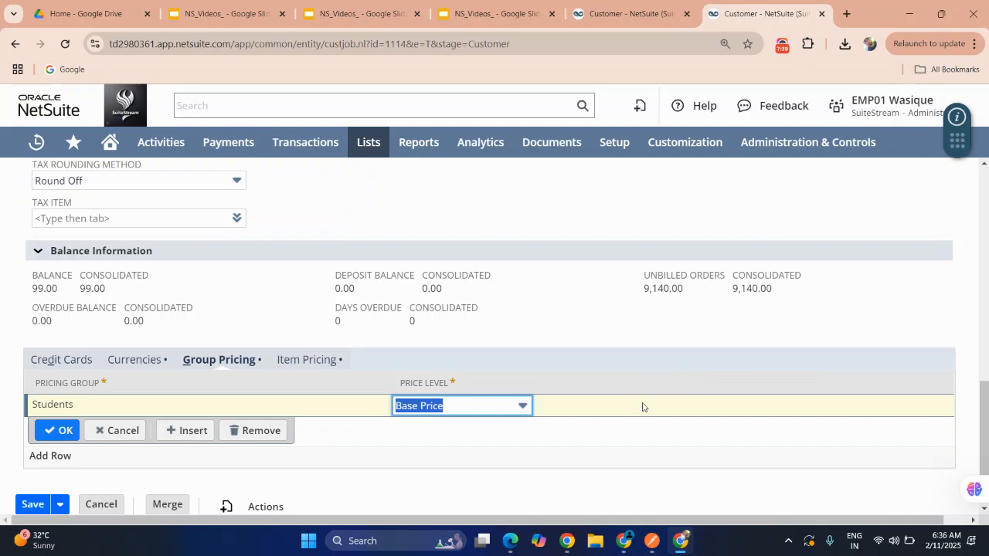
left_click(524, 405)
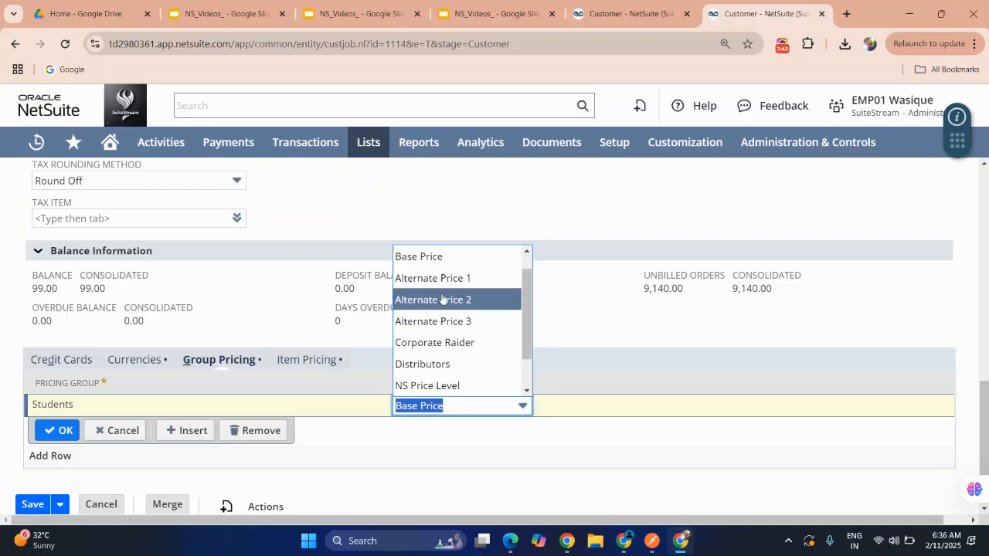
left_click(428, 385)
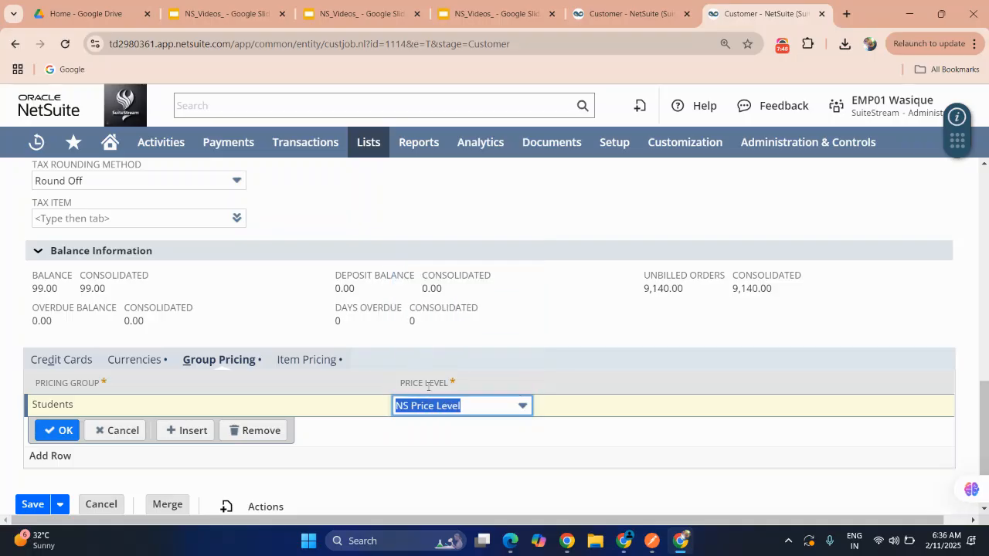
left_click(60, 439)
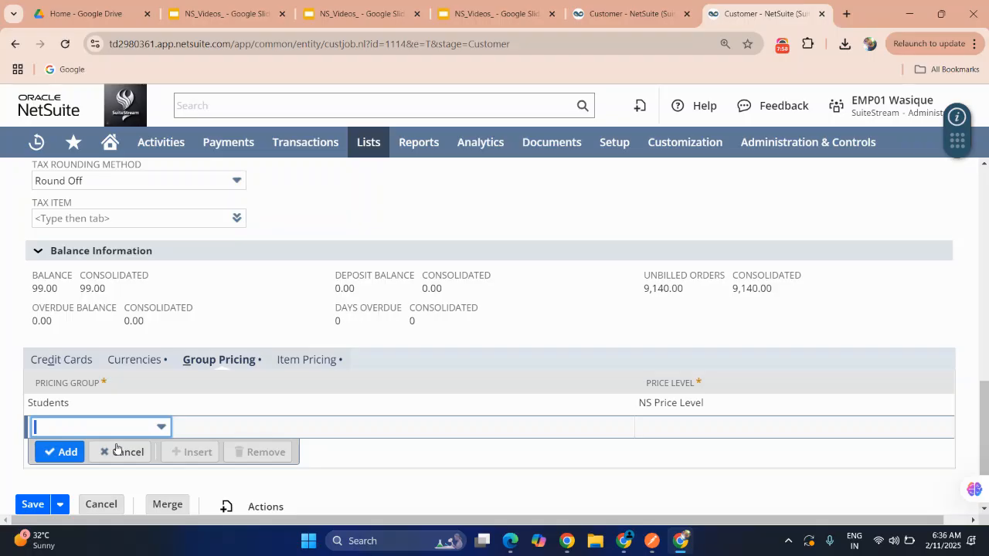
Step: In the customer's item pricing, set the price level of the Ipad16 with 512 GB item to WholeSale
left_click(308, 361)
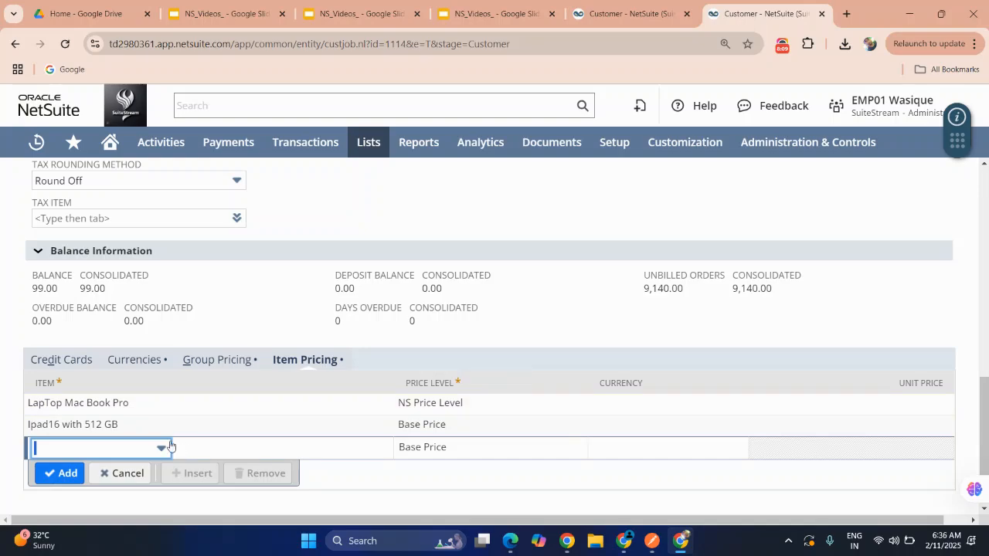
left_click(417, 429)
left_click(406, 427)
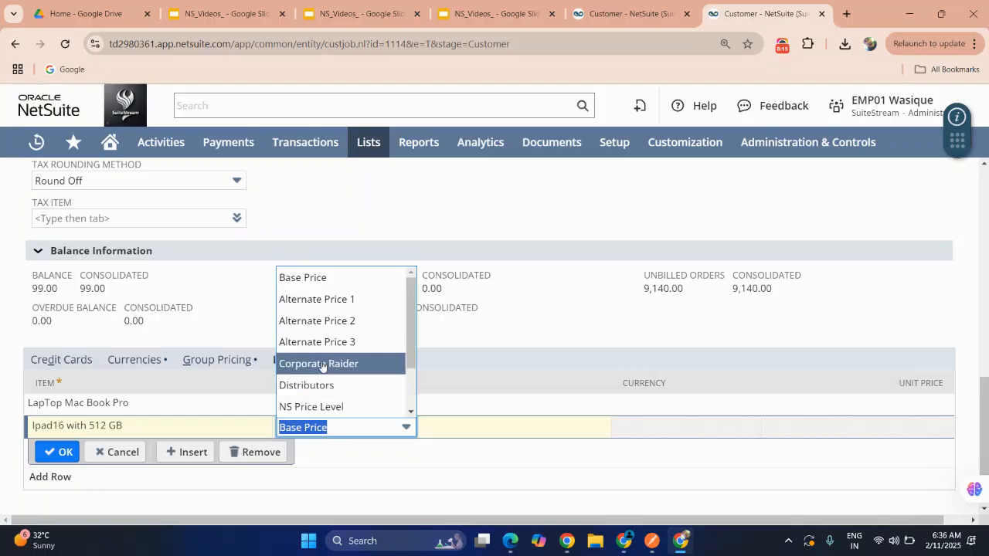
scroll(330, 360, "down", 1)
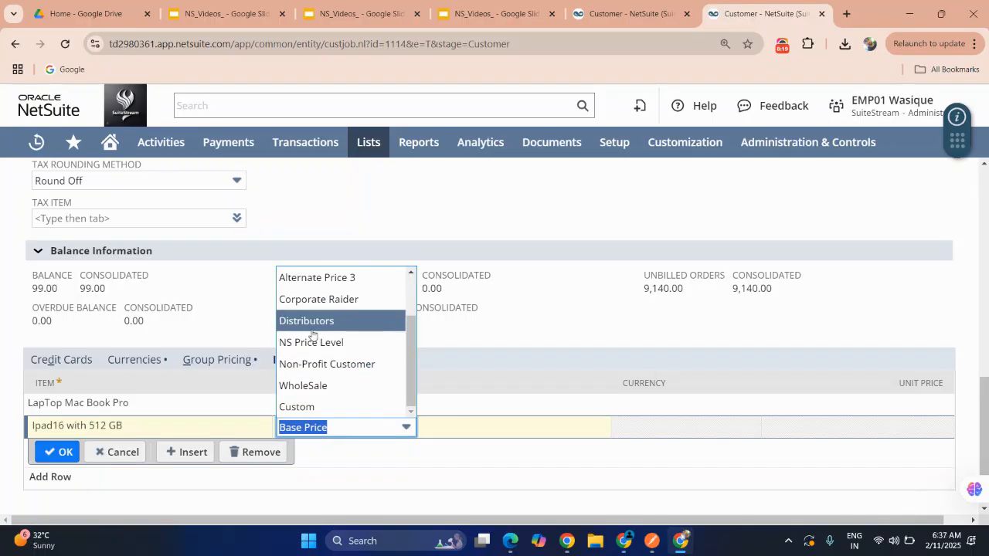
scroll(313, 332, "up", 1)
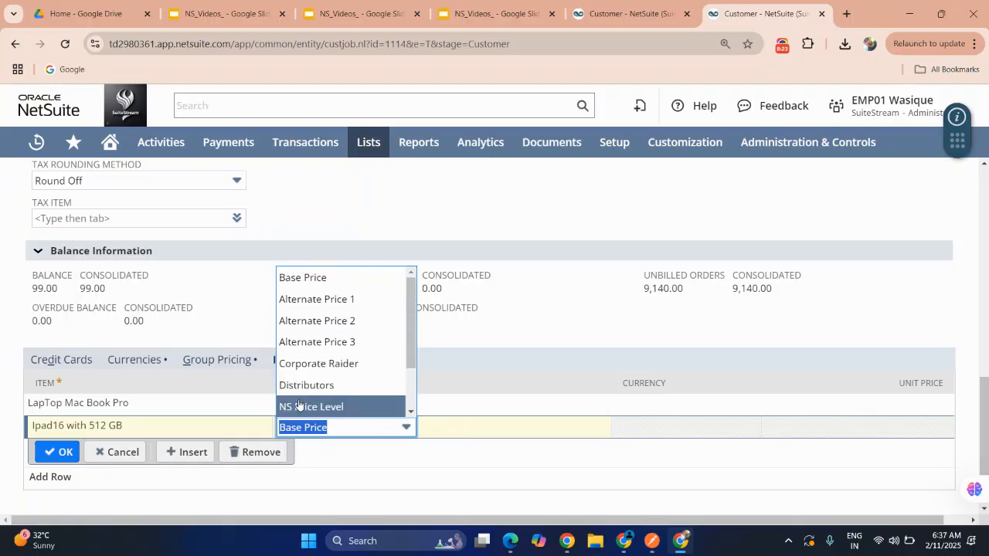
scroll(300, 406, "down", 1)
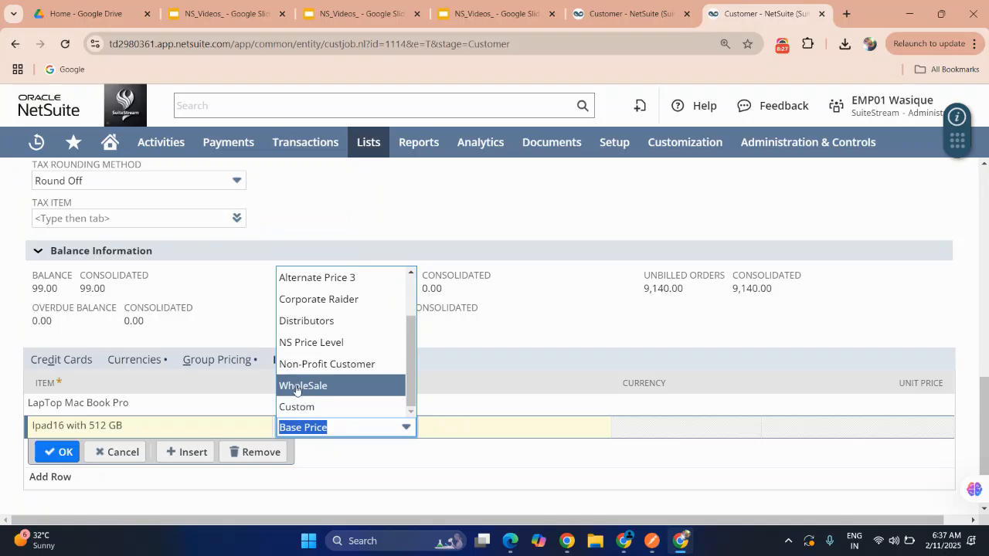
left_click(300, 386)
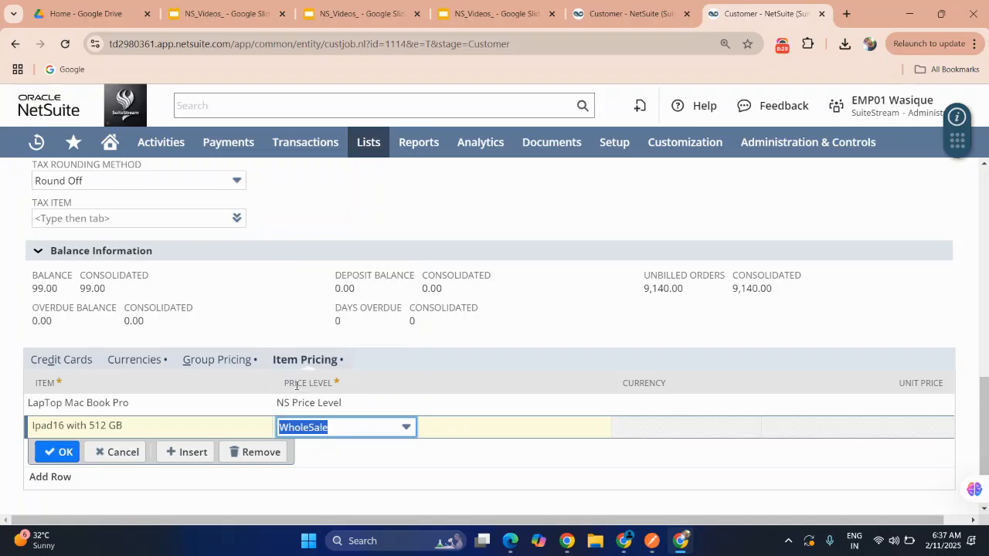
left_click(56, 452)
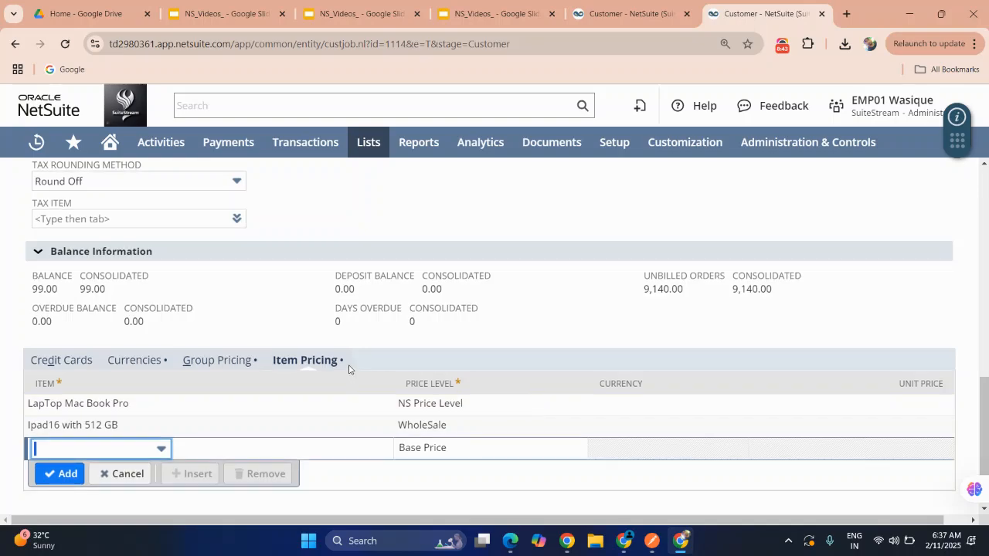
Step: Review the customer's account information, group pricing and item pricing, and save the Test Customer record
scroll(348, 369, "up", 3)
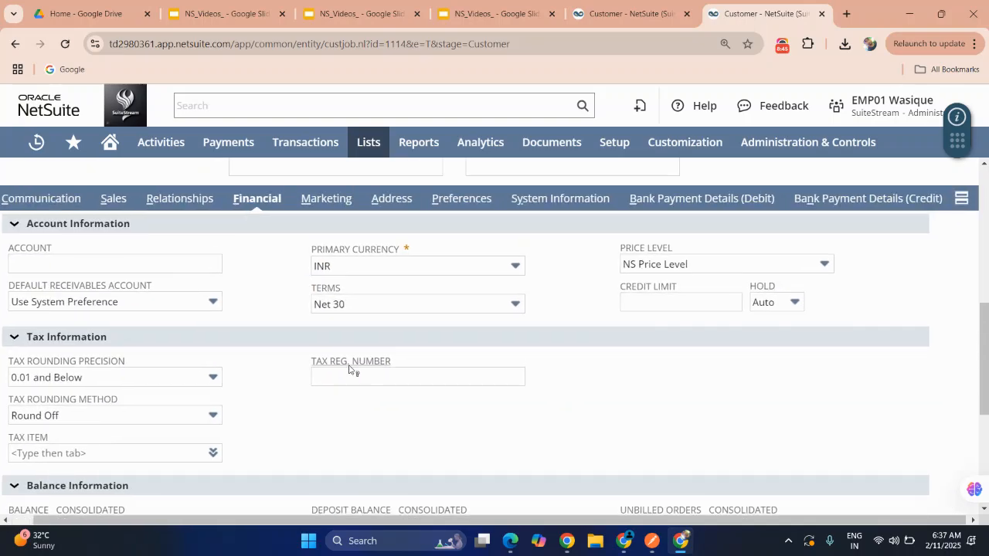
scroll(348, 369, "left", 1)
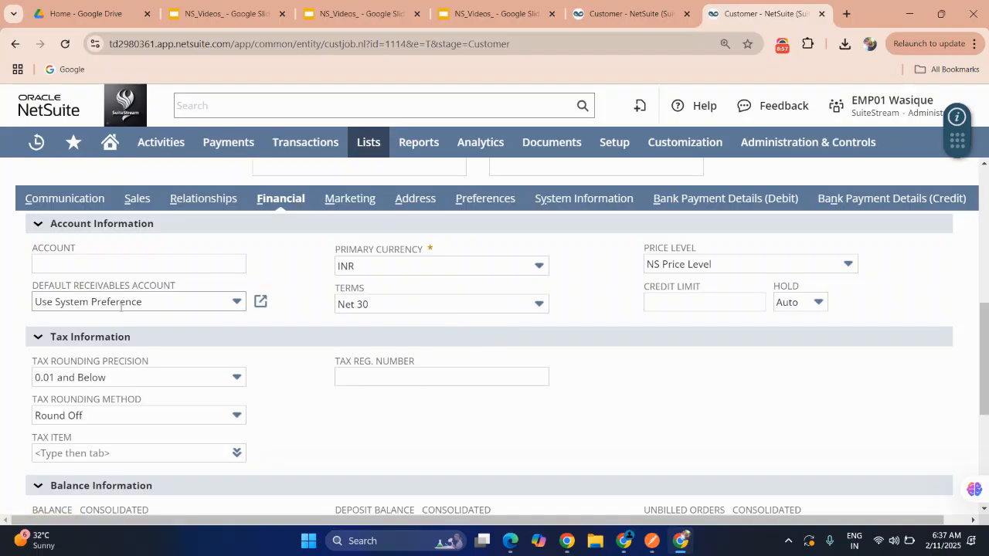
scroll(121, 307, "down", 5)
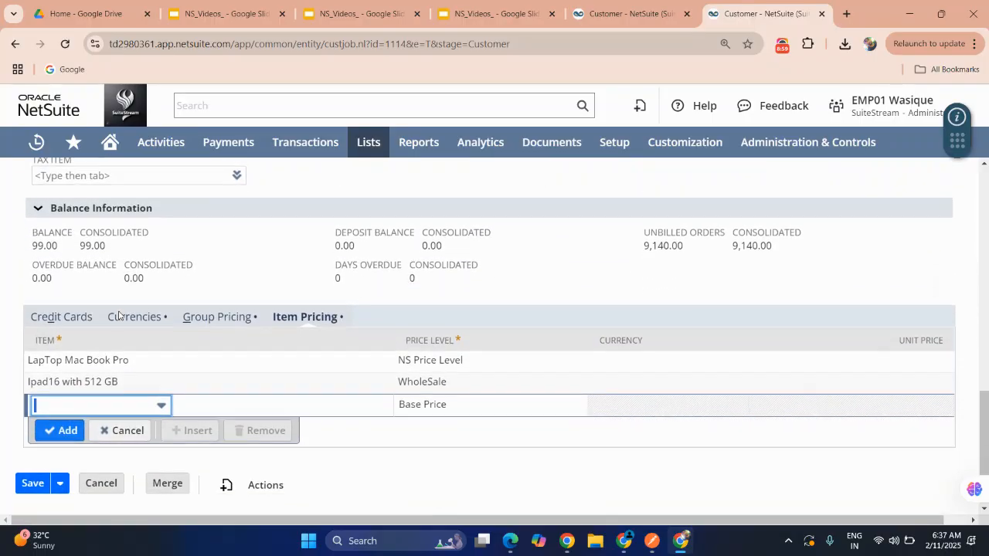
left_click(213, 320)
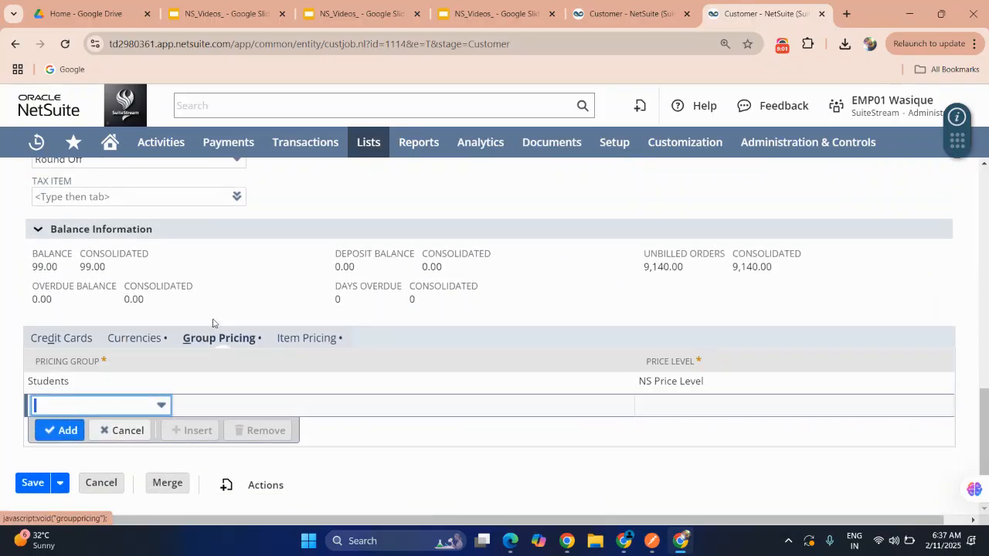
left_click(284, 340)
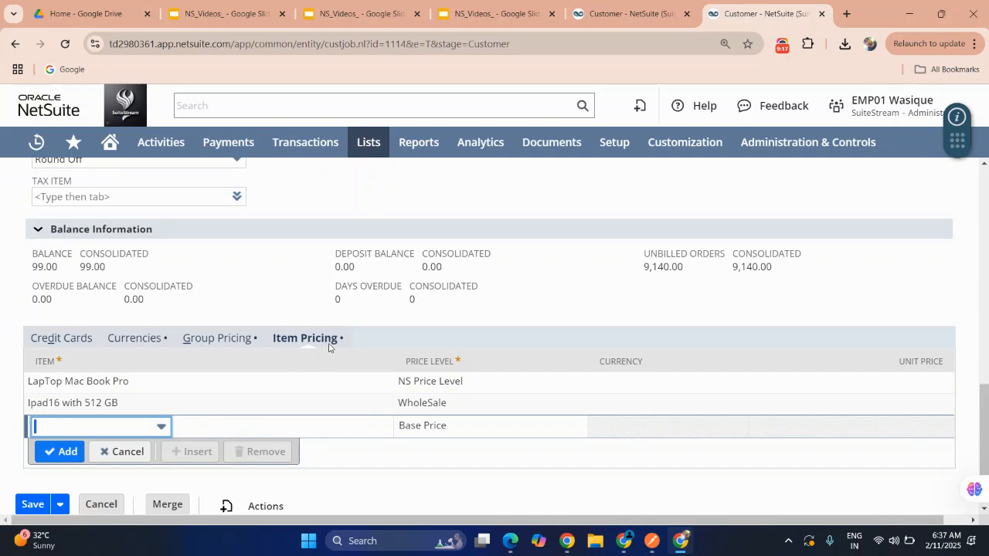
scroll(388, 255, "up", 15)
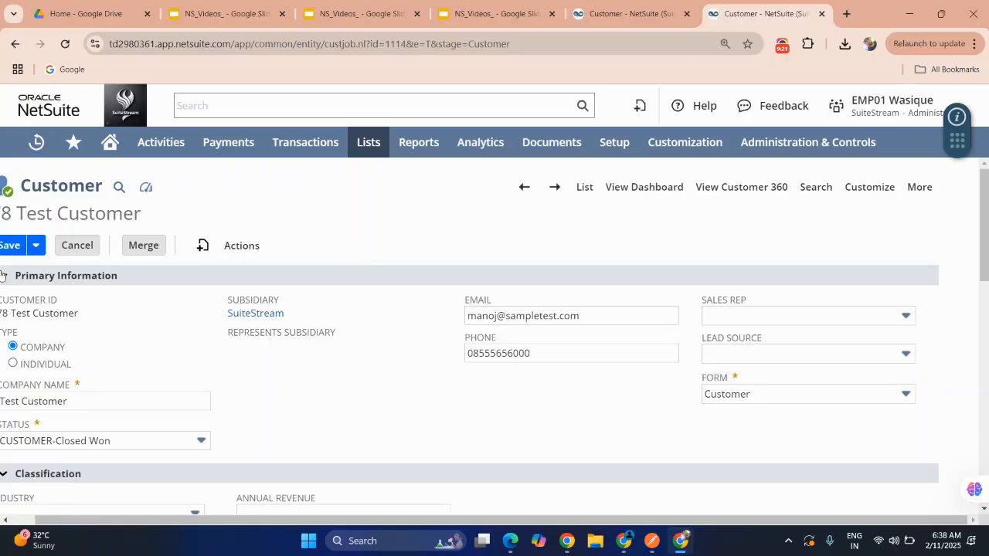
scroll(159, 312, "down", 1)
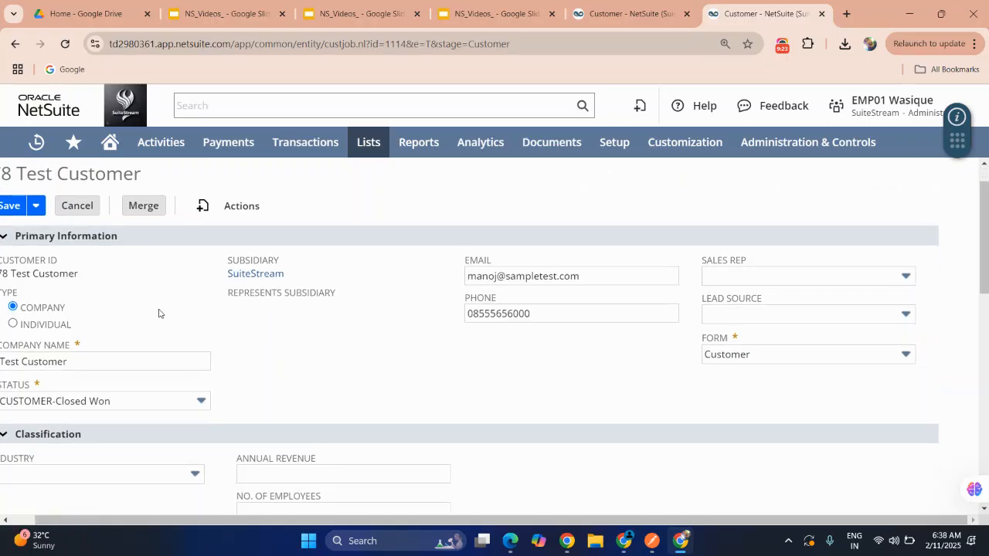
scroll(159, 312, "left", 1)
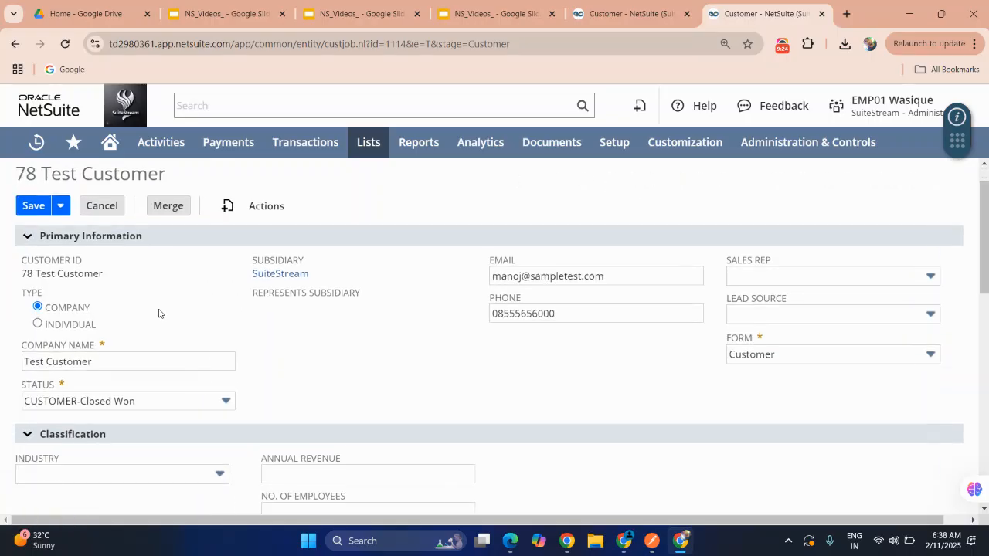
left_click(31, 207)
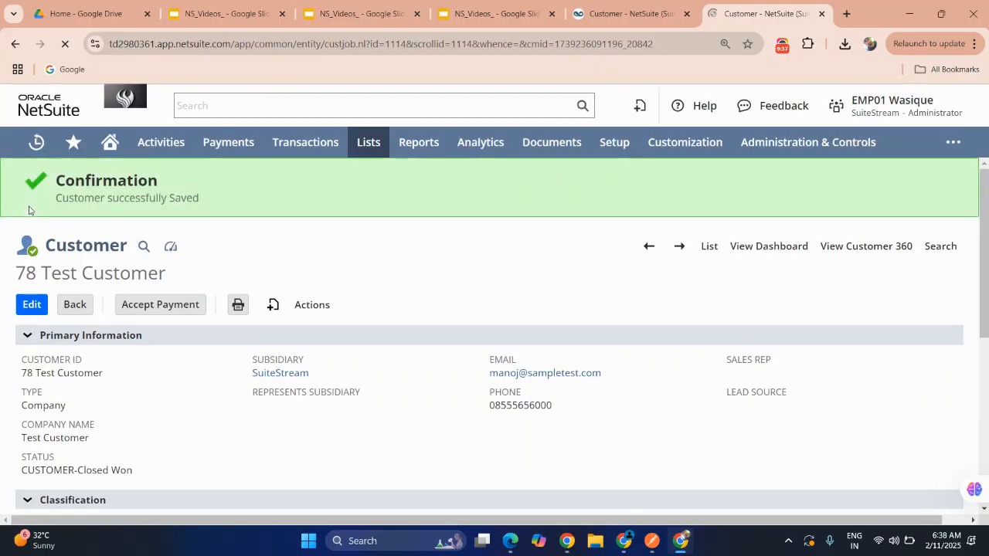
Step: Examine the ElectroMart customer's financial details, including its group pricing, item pricing and overall price level
right_click(642, 24)
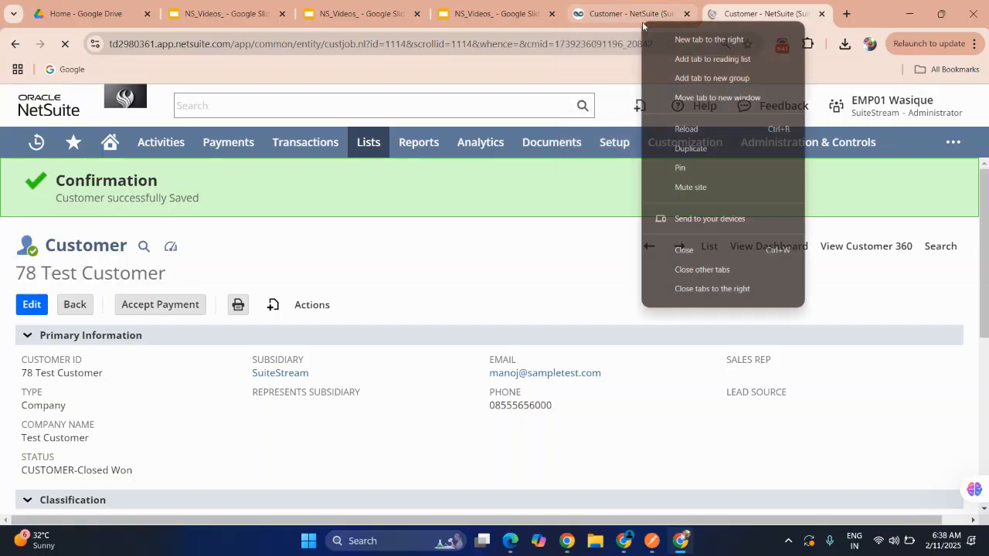
left_click(642, 22)
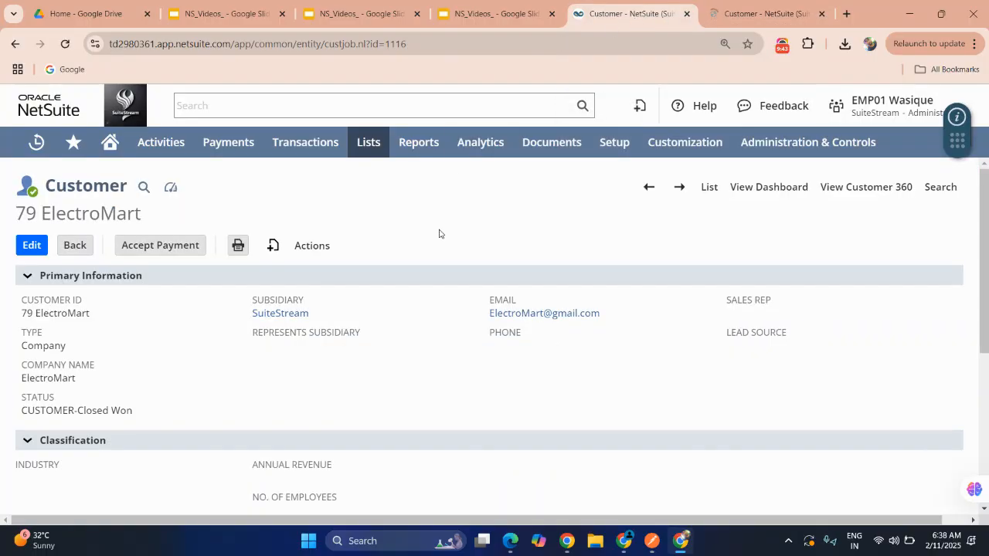
scroll(440, 224, "down", 4)
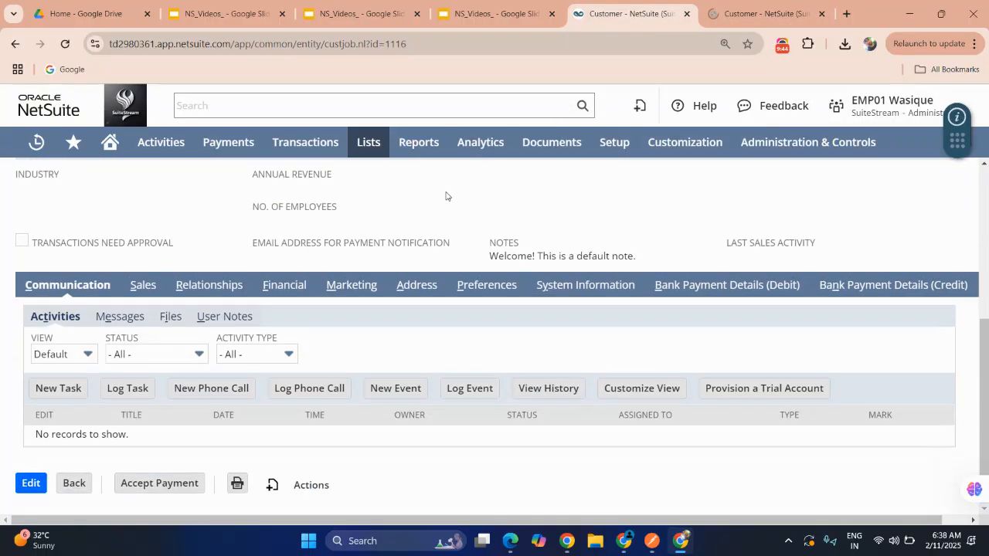
left_click(286, 287)
scroll(372, 326, "down", 4)
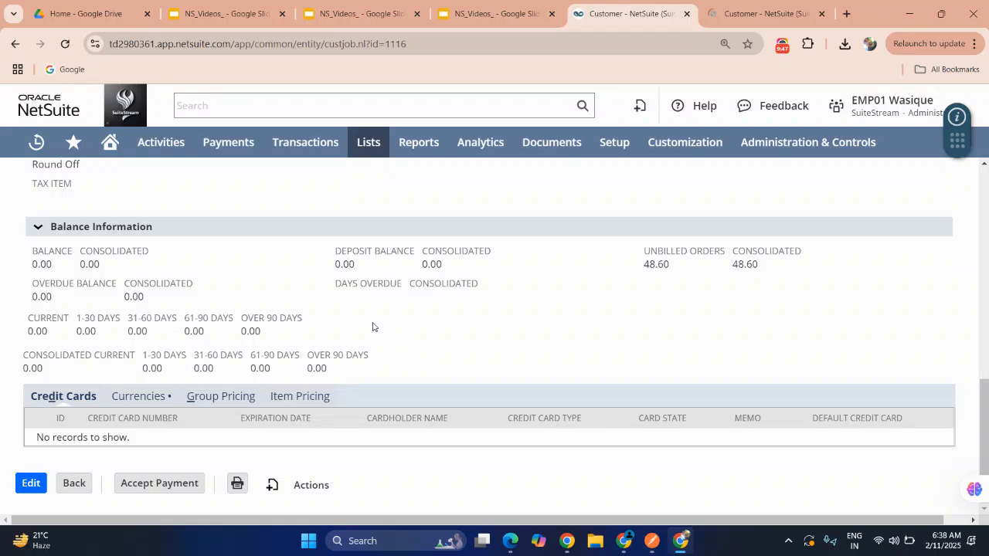
left_click(213, 397)
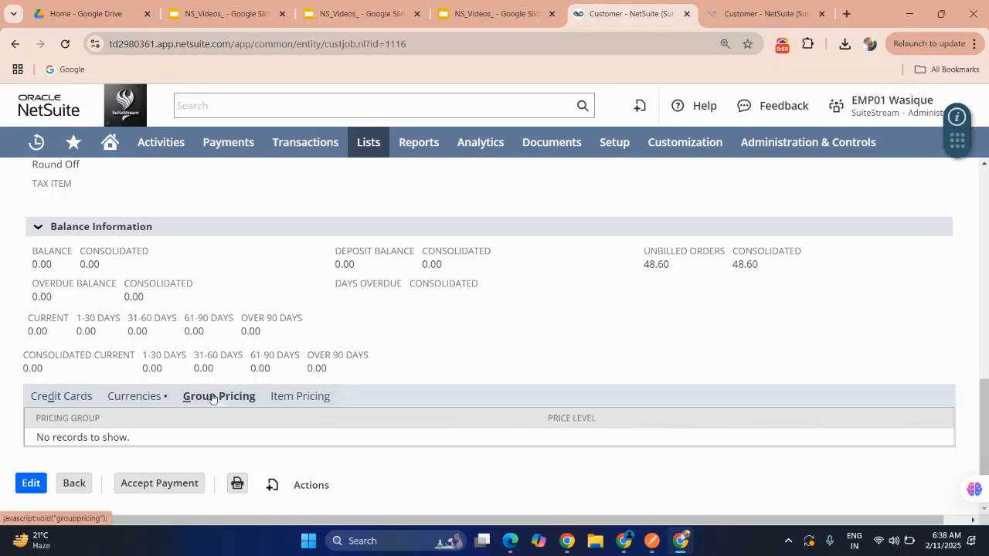
left_click(281, 402)
scroll(280, 403, "up", 4)
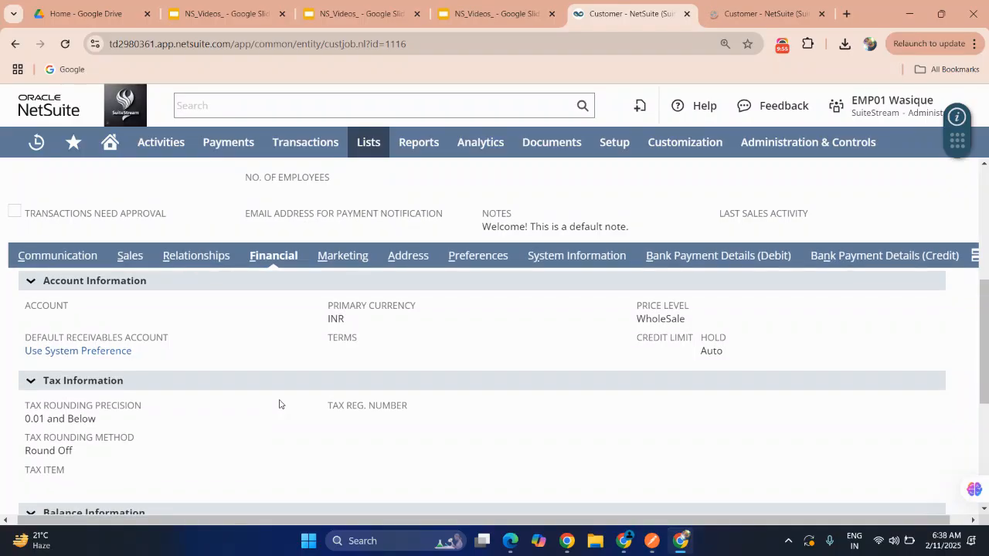
scroll(279, 404, "up", 4)
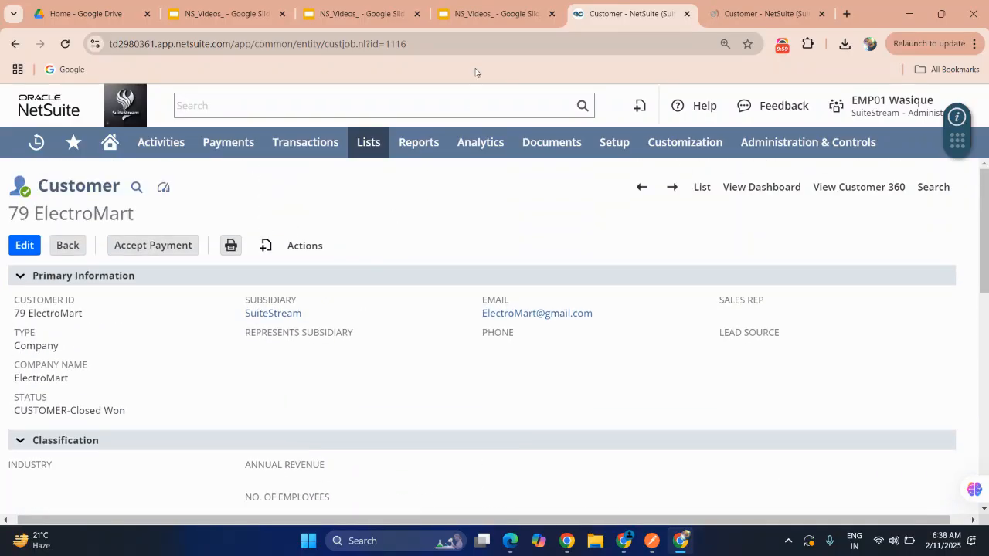
Step: Review the pricing group instructions and the Chapter-9 pricing outline in the Google Slides presentations, and return to the ElectroMart record
left_click(258, 14)
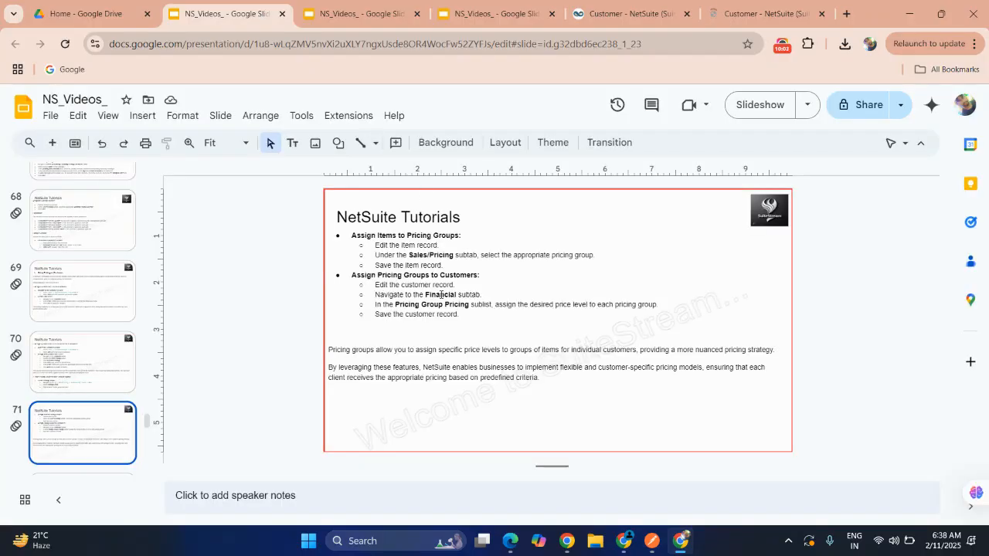
key("Down")
key("Up")
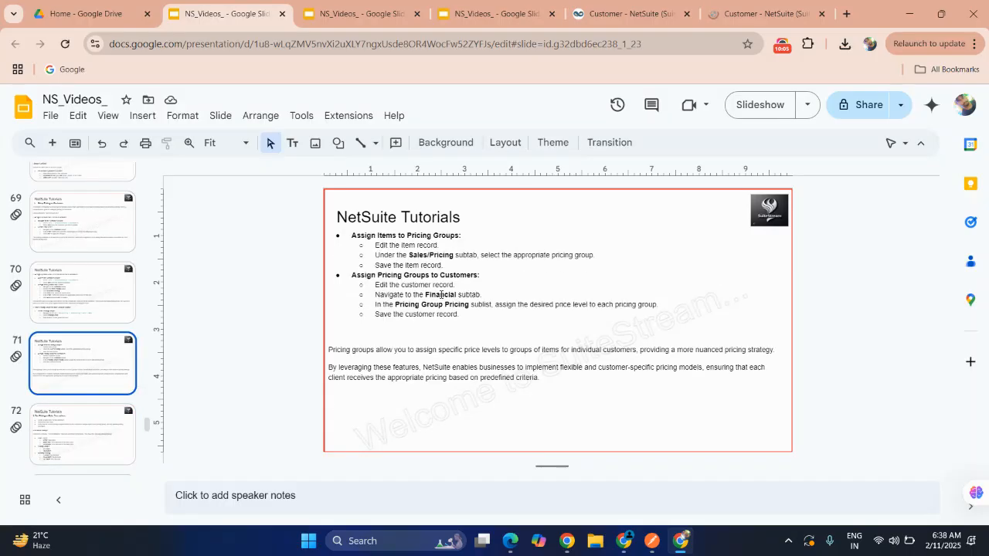
left_click(380, 19)
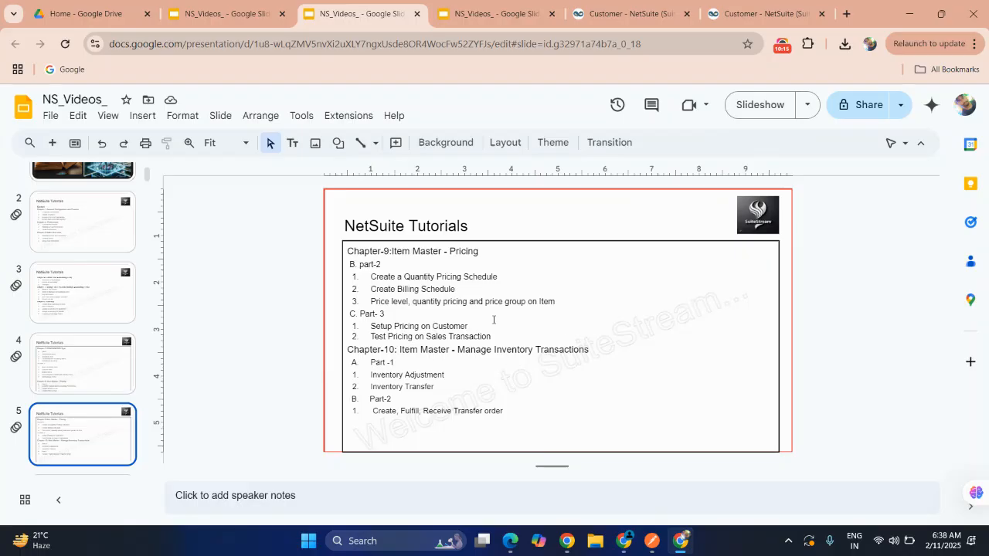
triple_click(411, 327)
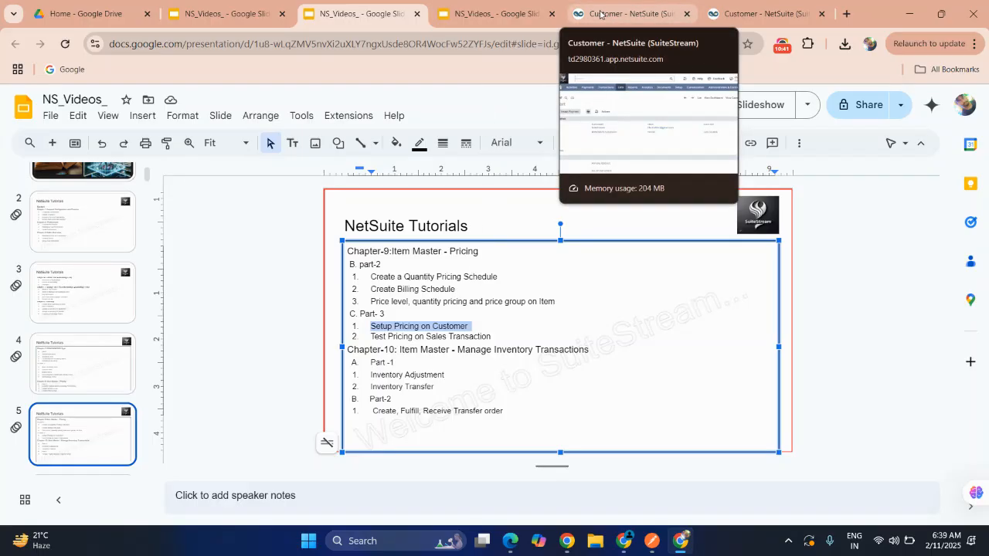
double_click(406, 337)
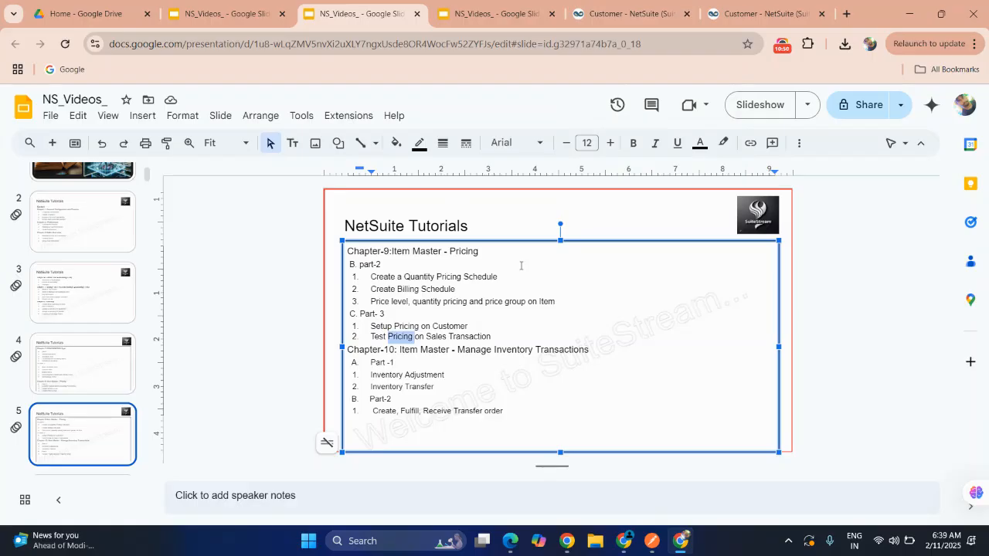
left_click(606, 14)
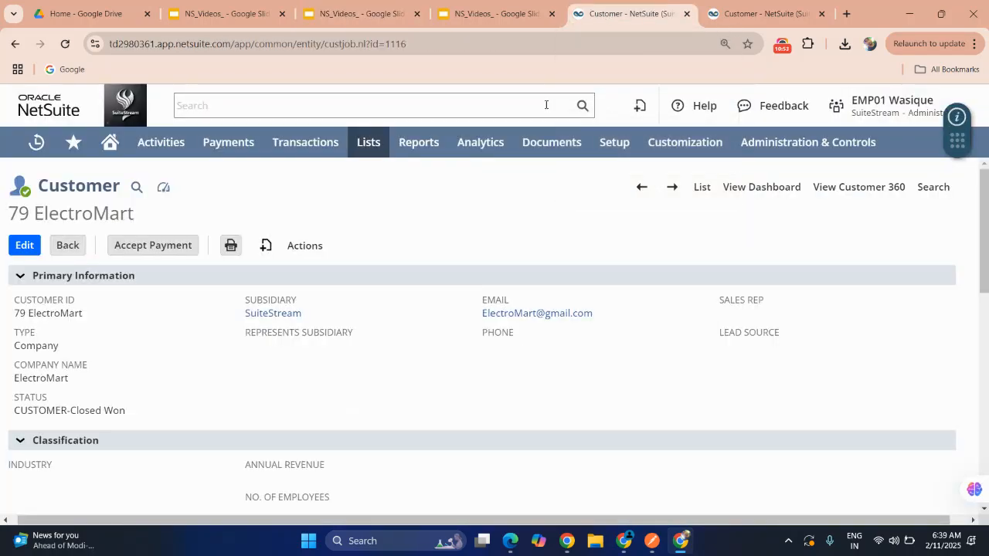
mouse_move(119, 145)
left_click(782, 51)
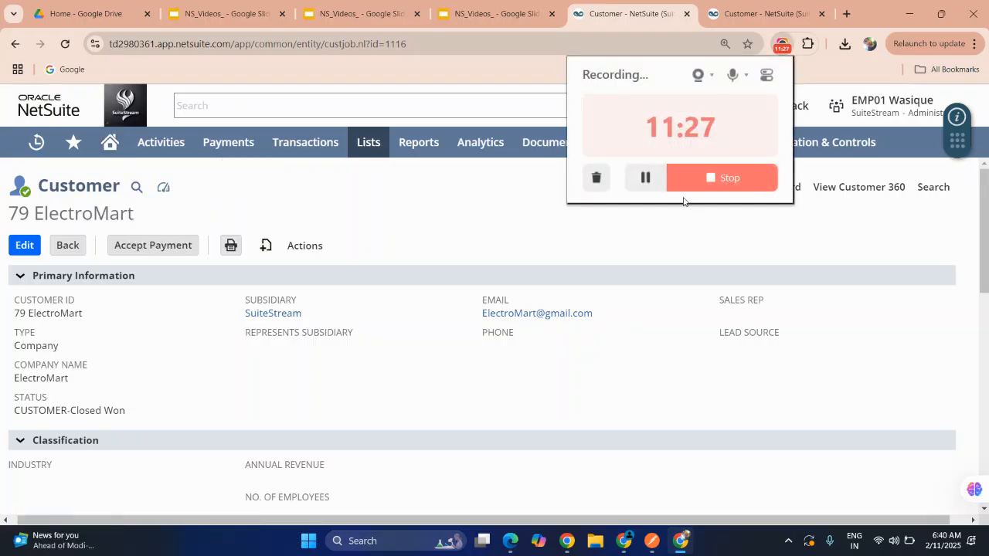